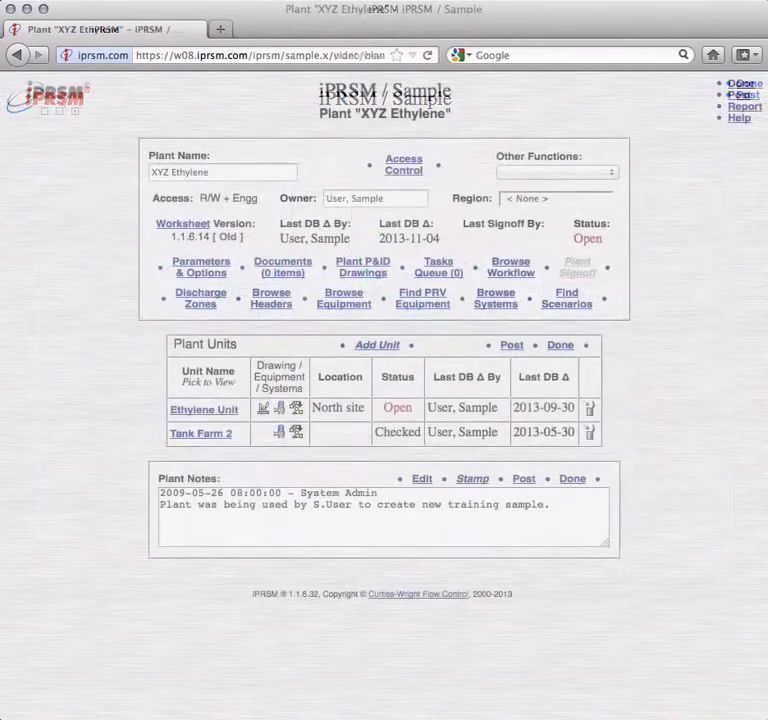
# Open the reports for plant XYZ Ethylene and check the contingency category choices for the standard OVP contingencies report.
pyautogui.click(743, 109)
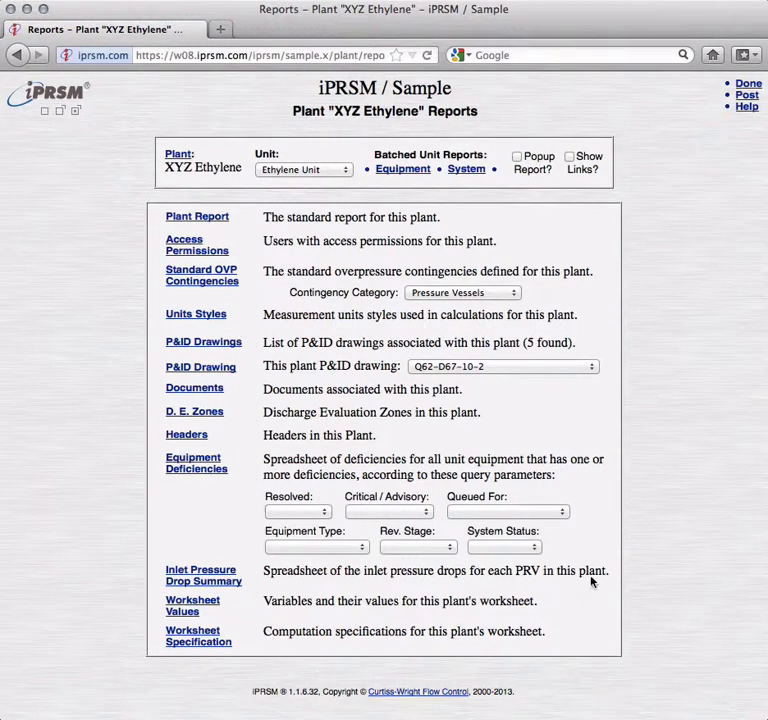
pyautogui.click(512, 294)
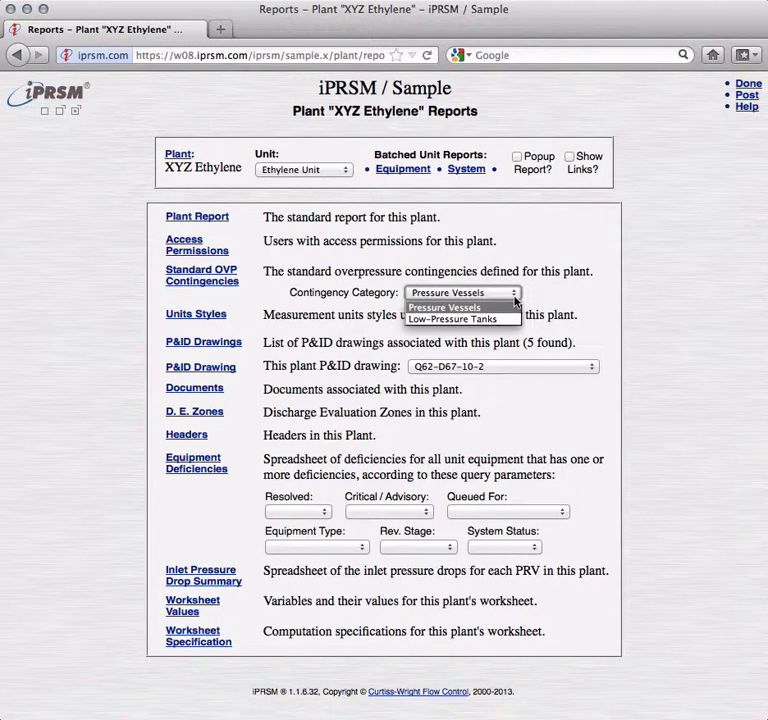
pyautogui.click(606, 296)
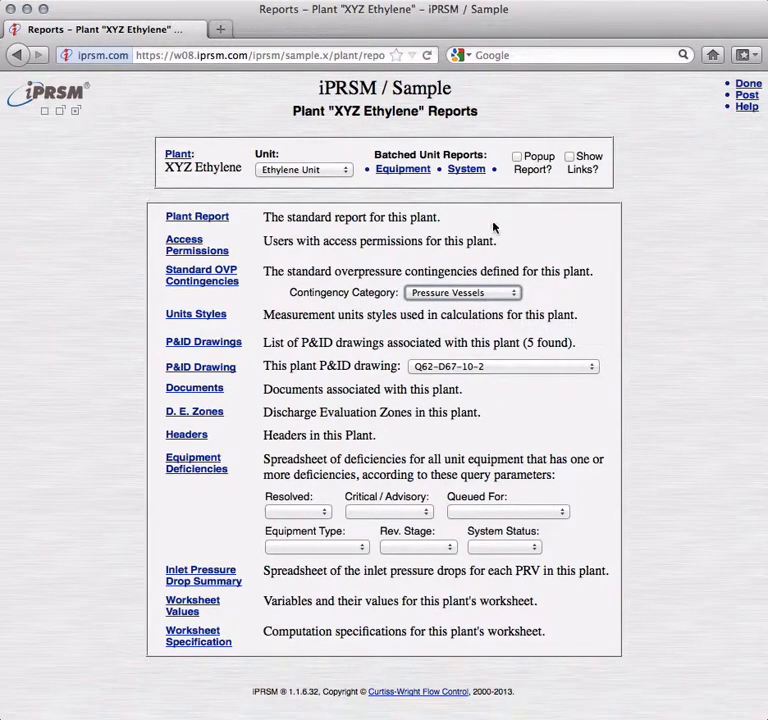
# Generate the standard Plant Report in a popup window, close it, and return to the plant record.
pyautogui.click(517, 157)
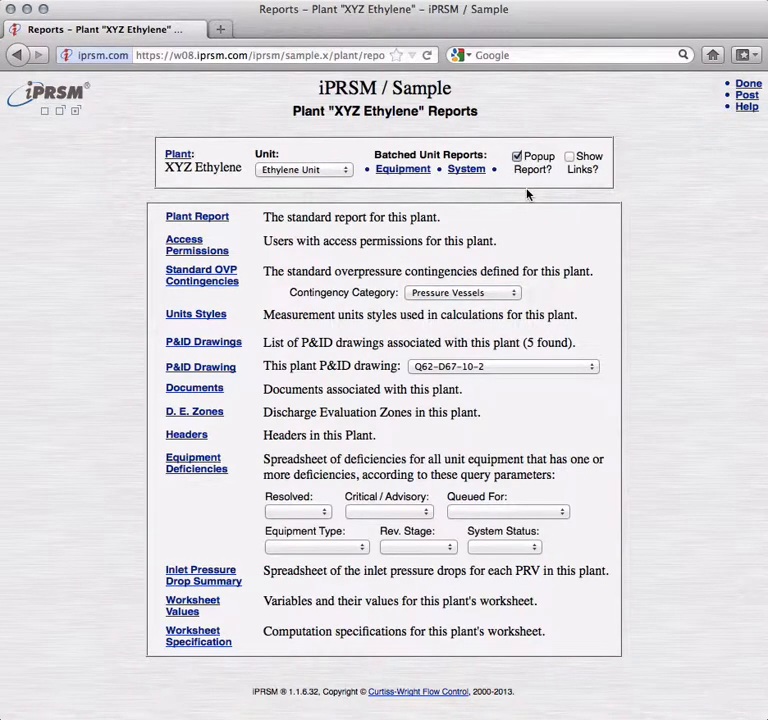
pyautogui.click(198, 216)
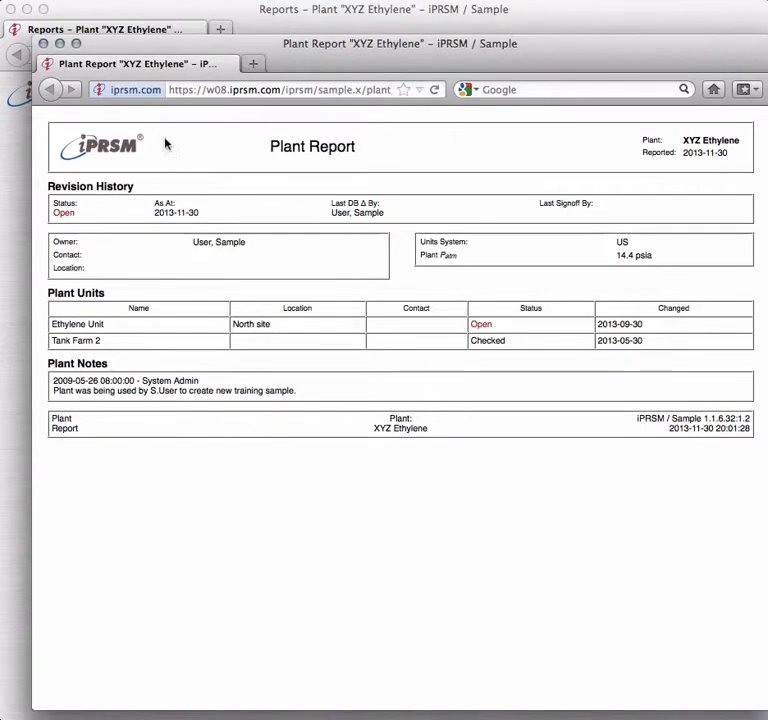
pyautogui.click(44, 43)
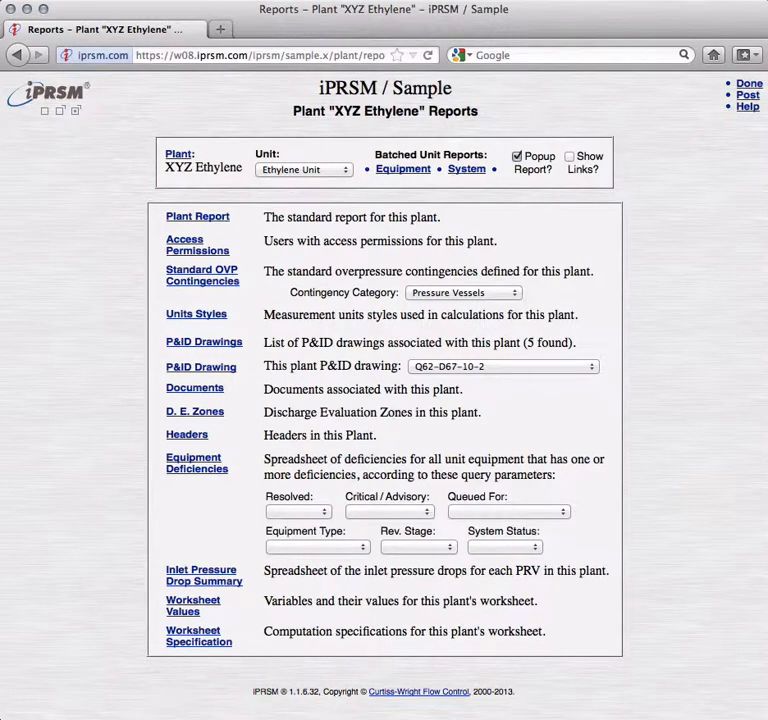
pyautogui.click(748, 95)
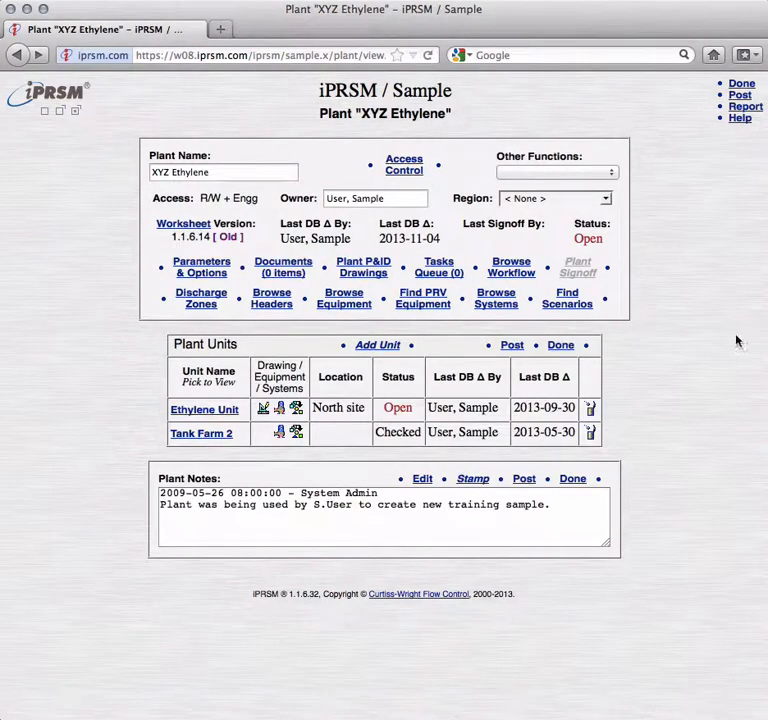
# Generate the Ethylene Unit's Equipment List report for the Relief Valve equipment type, review it, and leave it.
pyautogui.click(231, 410)
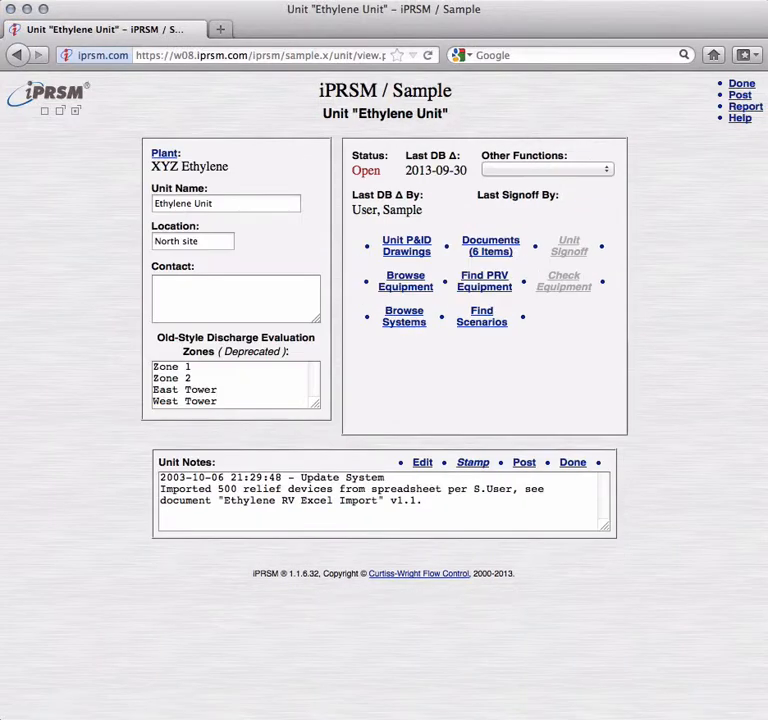
pyautogui.click(742, 107)
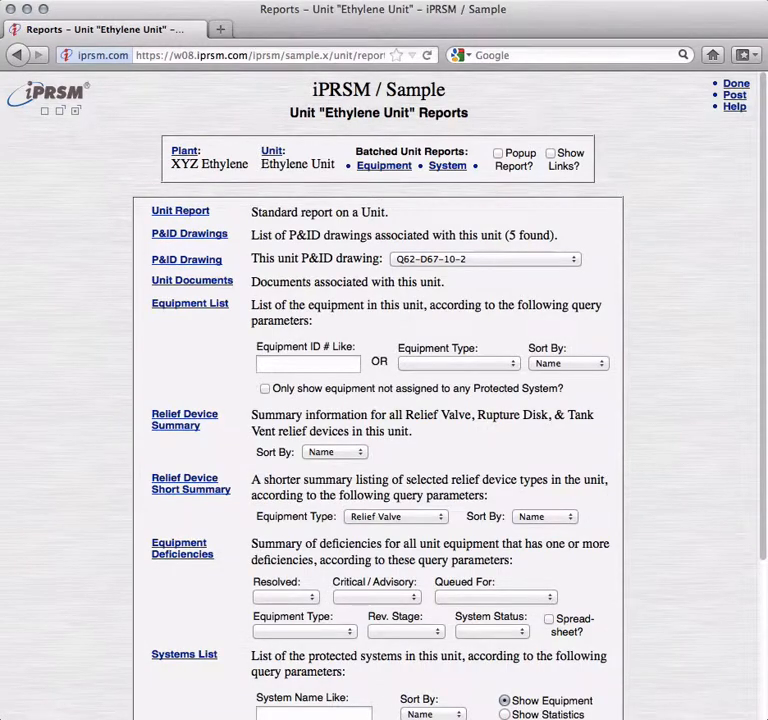
pyautogui.moveTo(762, 197); pyautogui.dragTo(763, 166)
pyautogui.click(514, 363)
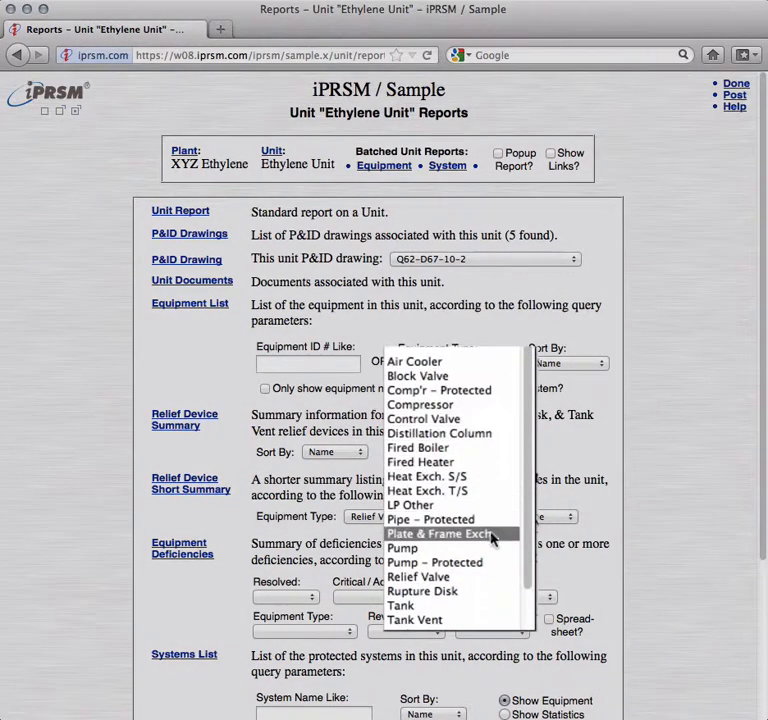
pyautogui.click(490, 580)
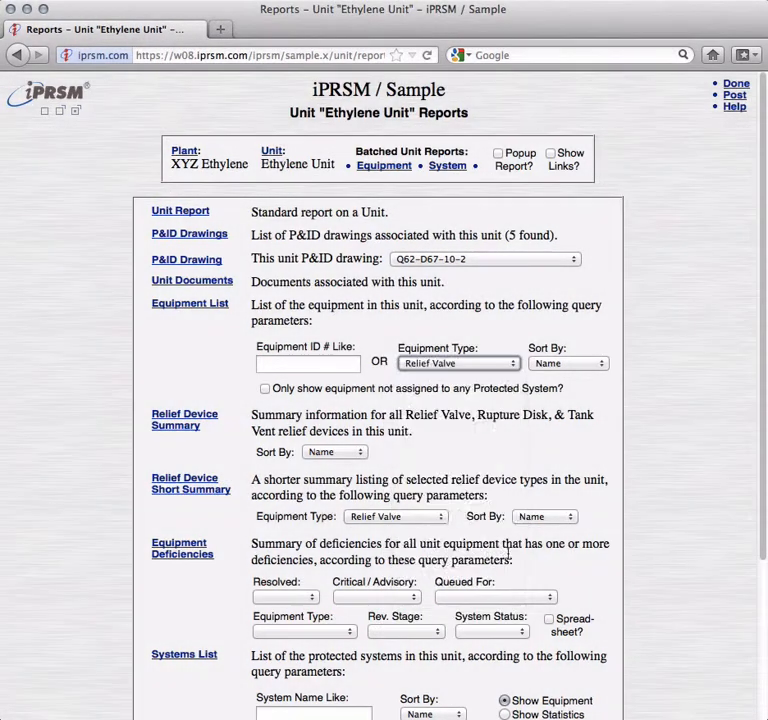
pyautogui.click(197, 307)
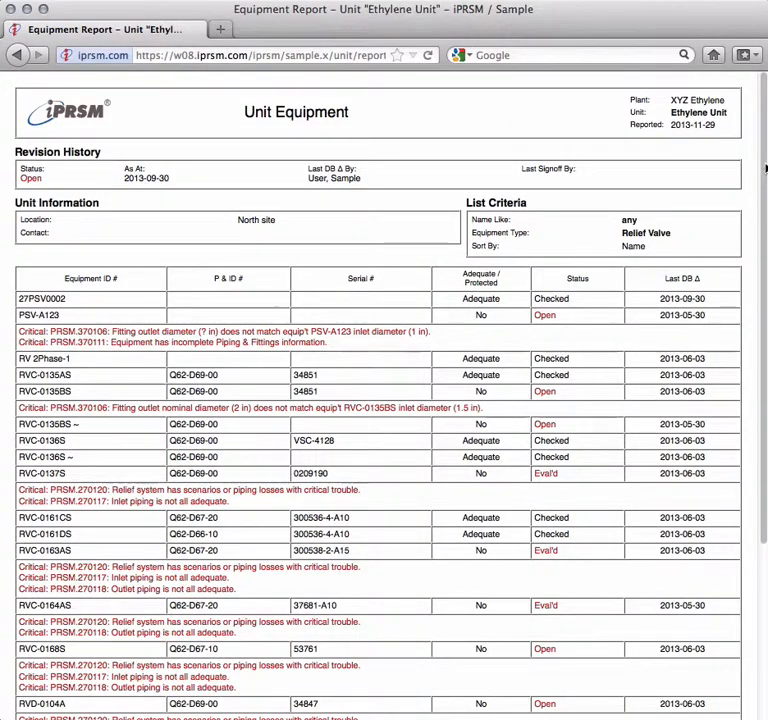
pyautogui.moveTo(766, 170); pyautogui.dragTo(760, 195)
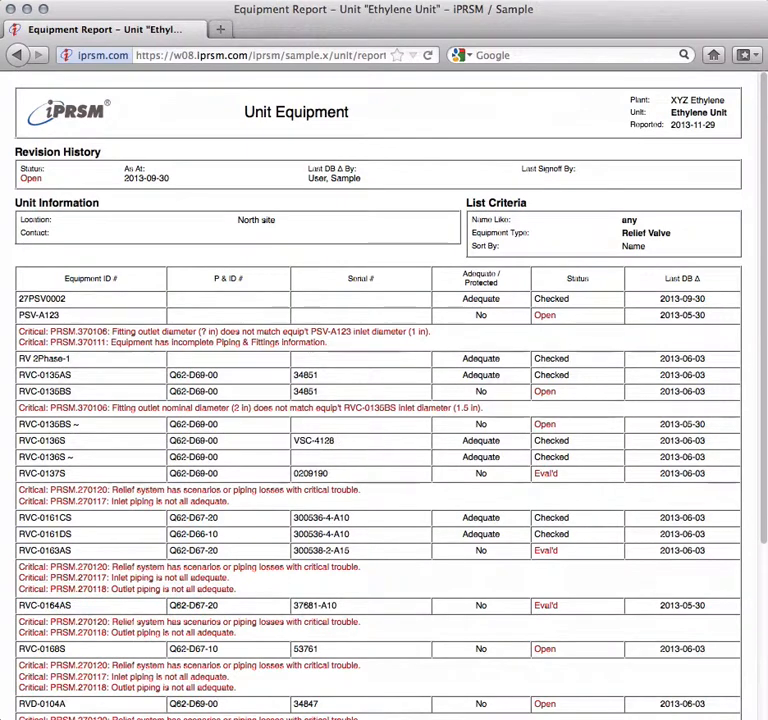
pyautogui.click(16, 53)
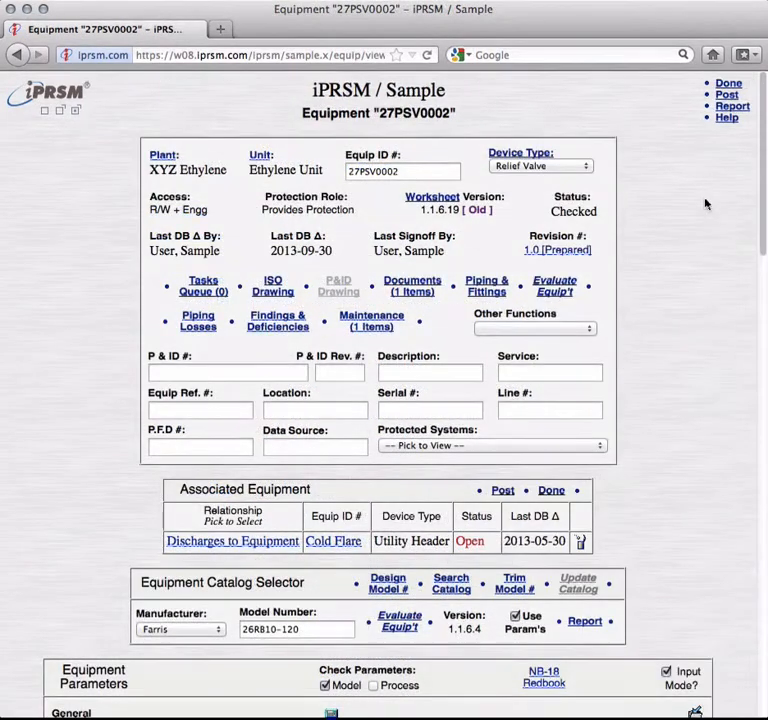
# Open the reports for equipment 27PSV0002 and look through the available report types.
pyautogui.click(727, 108)
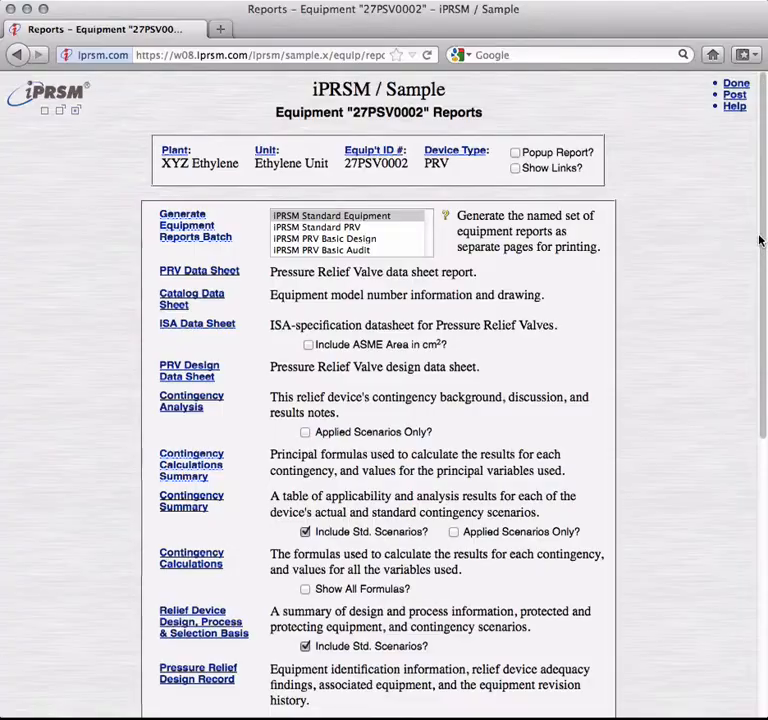
pyautogui.scroll(-2, 760, 266)
pyautogui.moveTo(760, 266)
pyautogui.mouseDown()
pyautogui.moveTo(749, 525)
pyautogui.moveTo(747, 442)
pyautogui.mouseUp()
pyautogui.scroll(5, 751, 387)
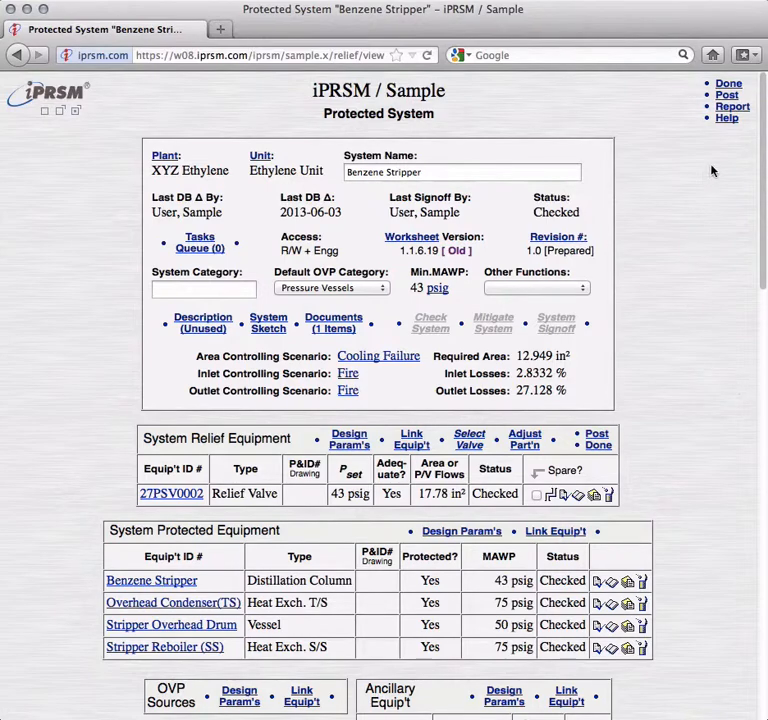
# Generate the System Overview report for the Benzene Stripper protected system, limited to applied scenarios only.
pyautogui.click(724, 97)
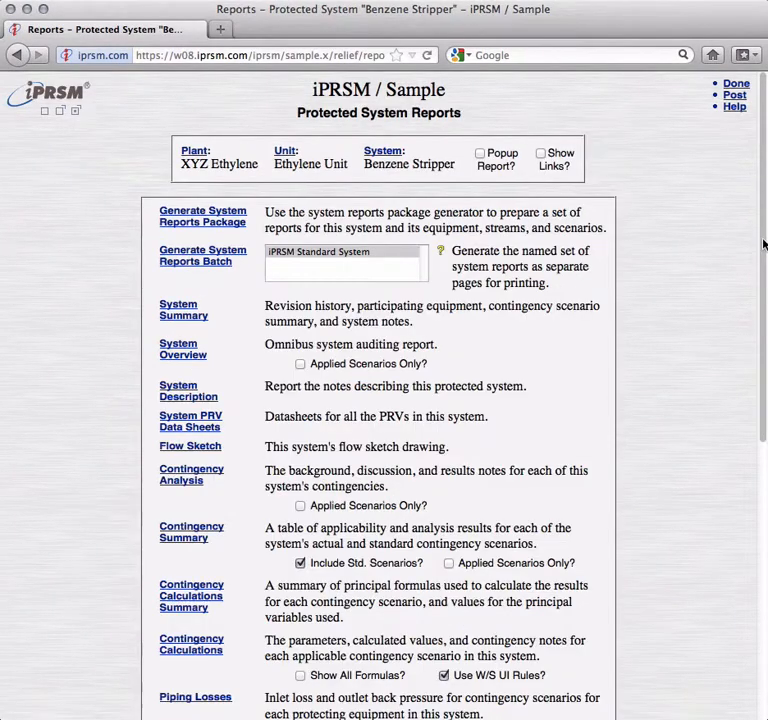
pyautogui.moveTo(763, 243)
pyautogui.mouseDown()
pyautogui.moveTo(763, 519)
pyautogui.moveTo(763, 235)
pyautogui.mouseUp()
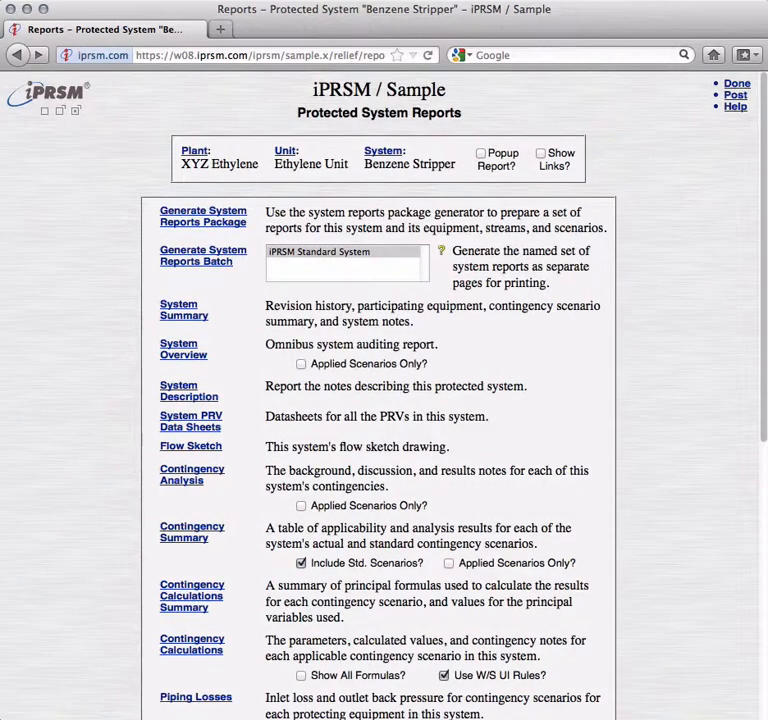
pyautogui.click(301, 365)
pyautogui.click(184, 360)
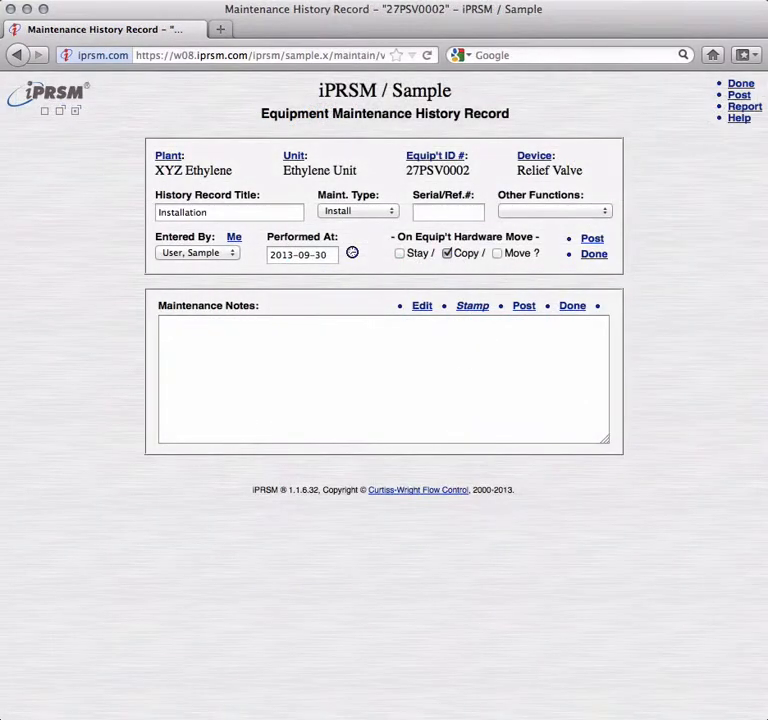
# Open the reports for the Installation maintenance history record of equipment 27PSV0002.
pyautogui.click(746, 106)
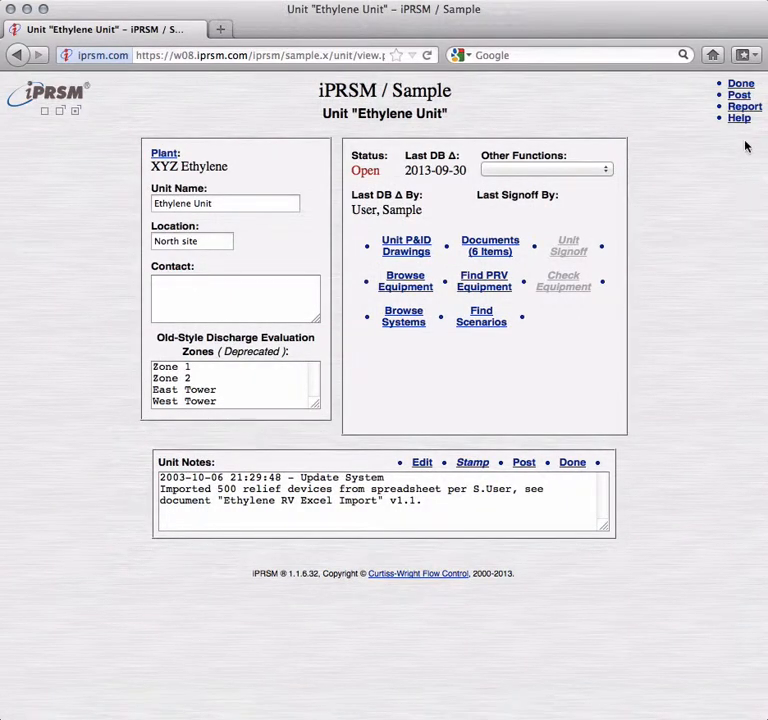
# Open the Ethylene Unit's batched system reports and choose System Summary as the report.
pyautogui.click(745, 107)
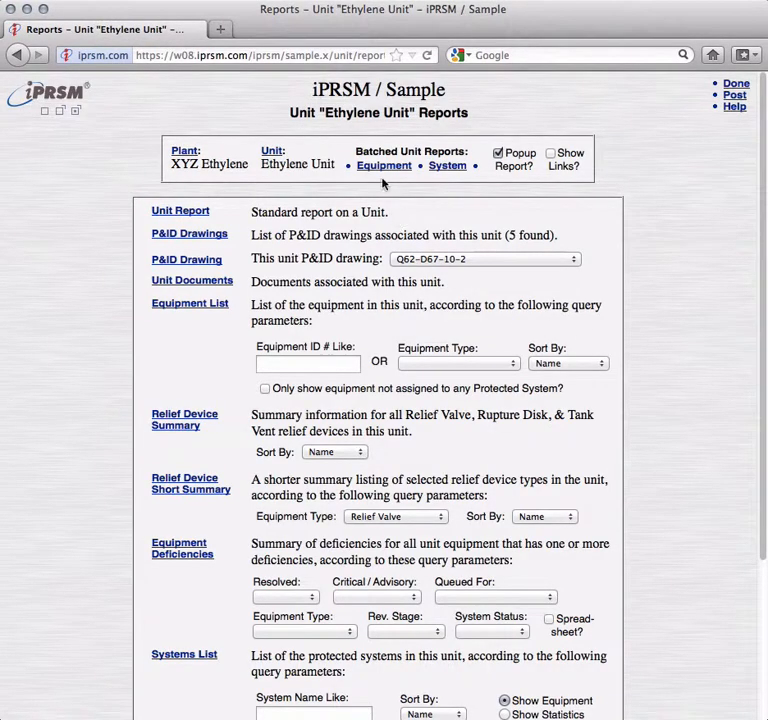
pyautogui.click(448, 170)
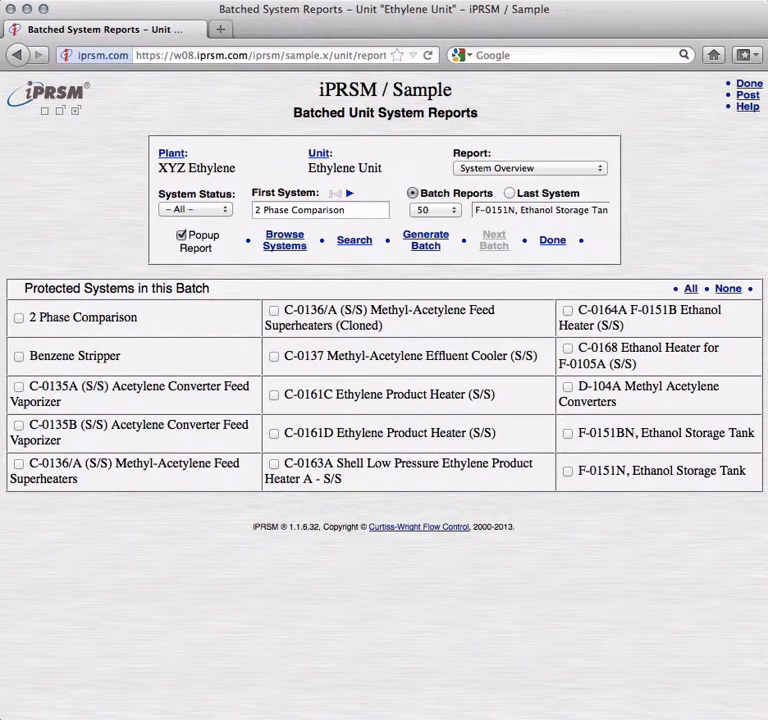
pyautogui.click(600, 170)
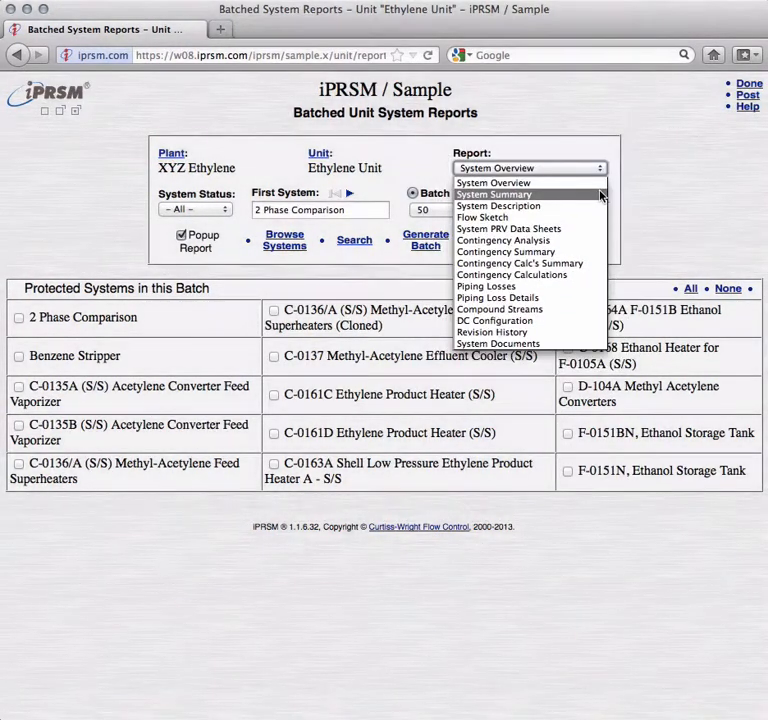
pyautogui.click(619, 179)
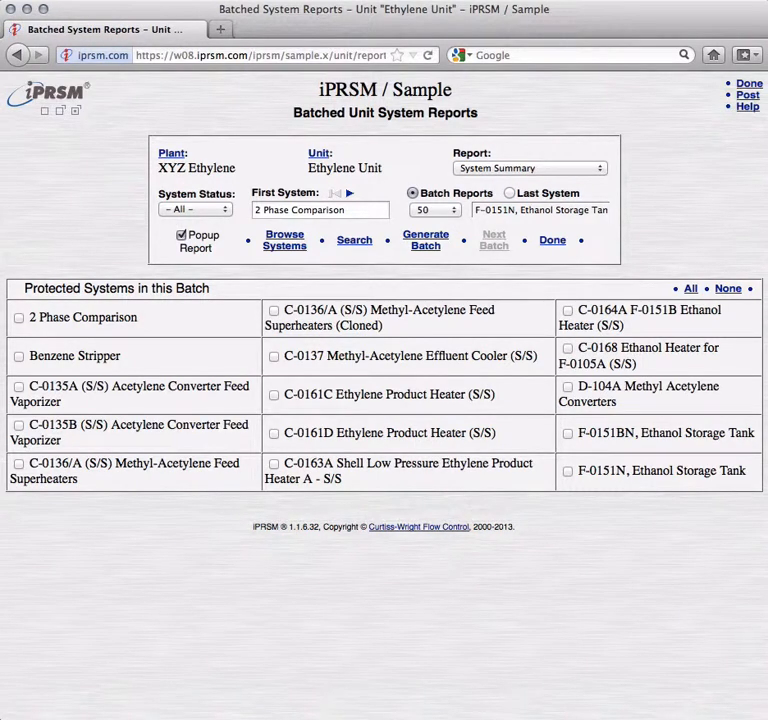
# Check the system status filter choices, keep it on All, and include all listed protected systems in the batch.
pyautogui.click(228, 211)
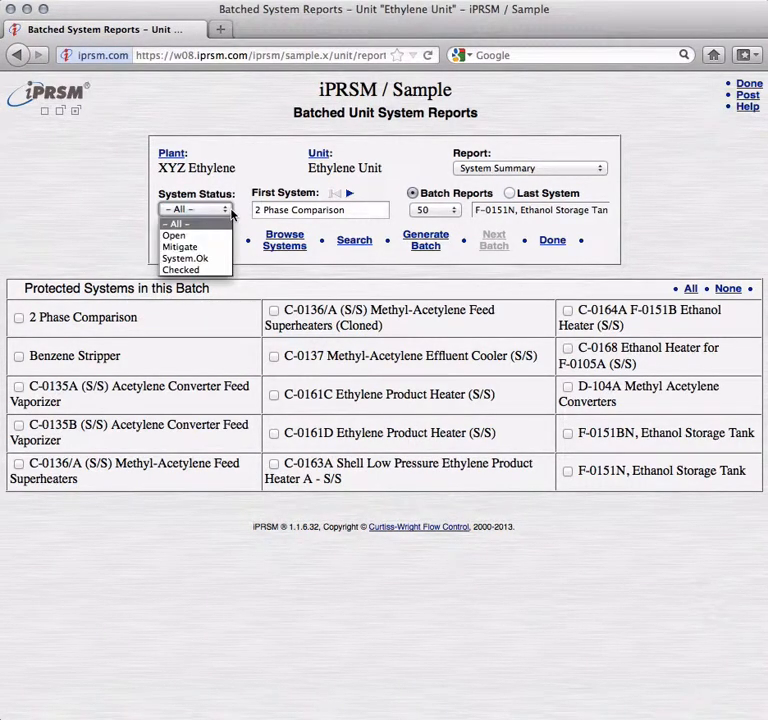
pyautogui.click(249, 268)
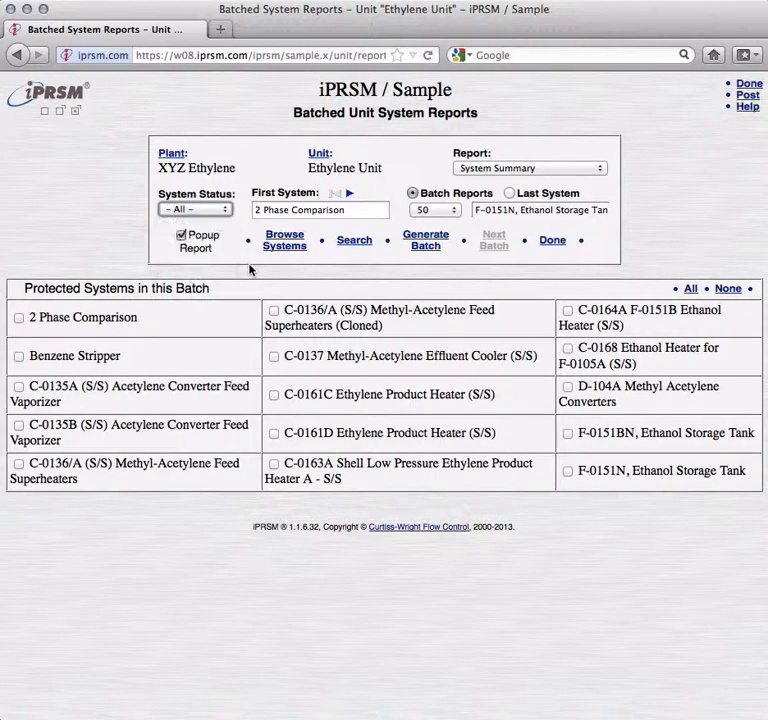
pyautogui.click(18, 318)
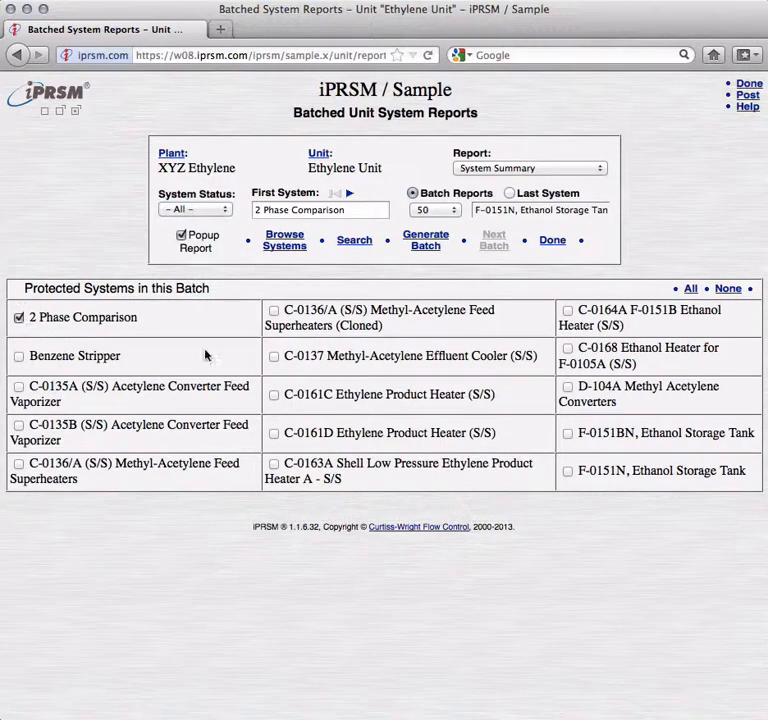
pyautogui.click(273, 311)
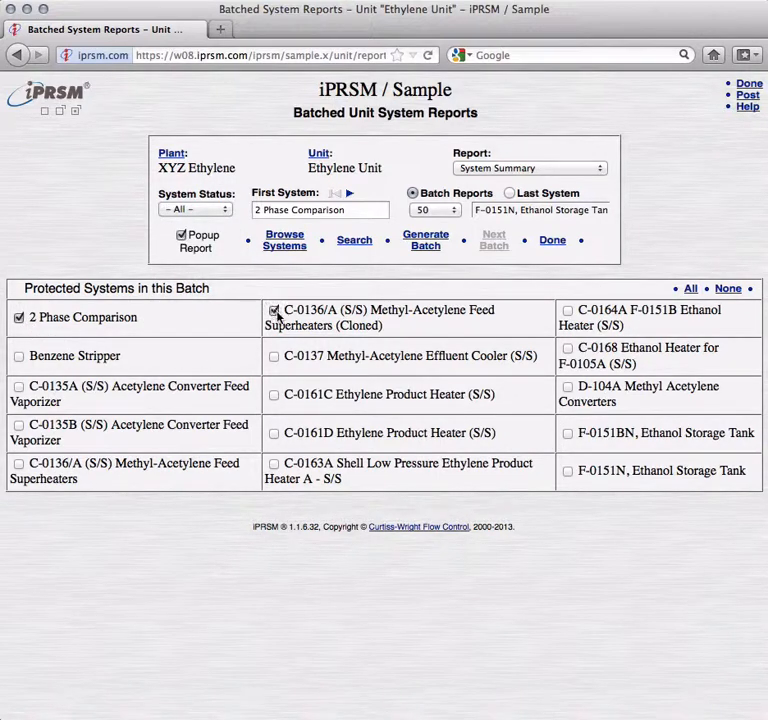
pyautogui.click(692, 290)
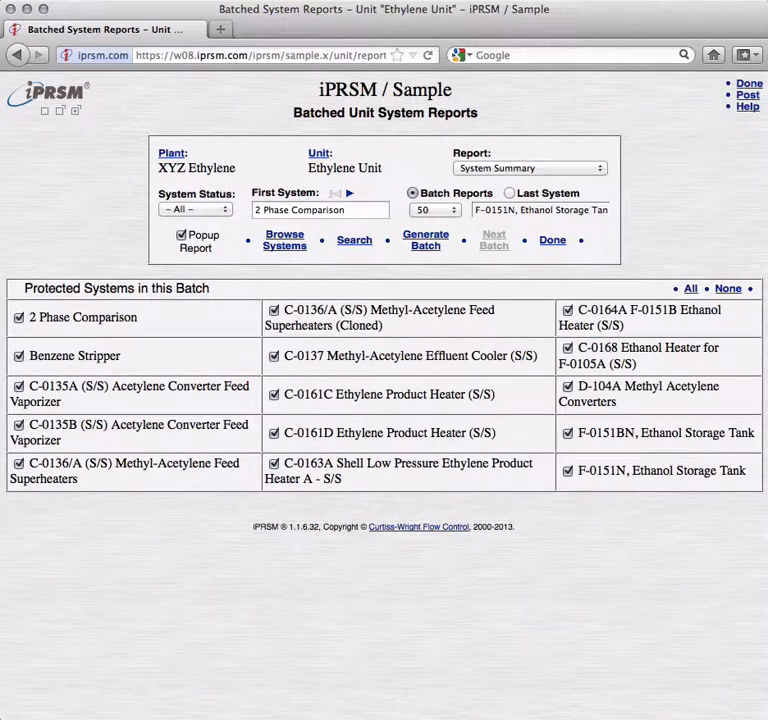
# Generate the System Summary reports in a batch of 5, review them, and close the report window.
pyautogui.click(453, 212)
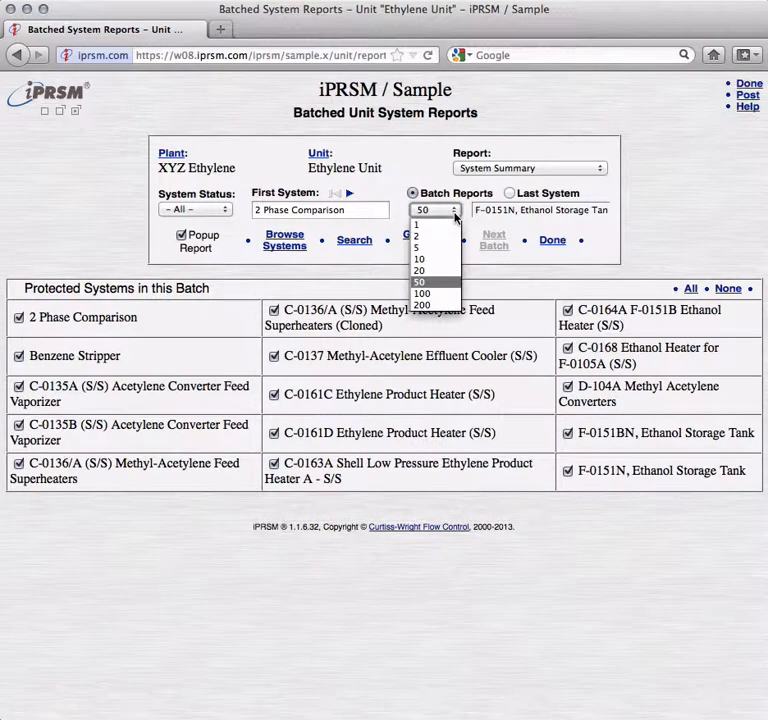
pyautogui.click(449, 251)
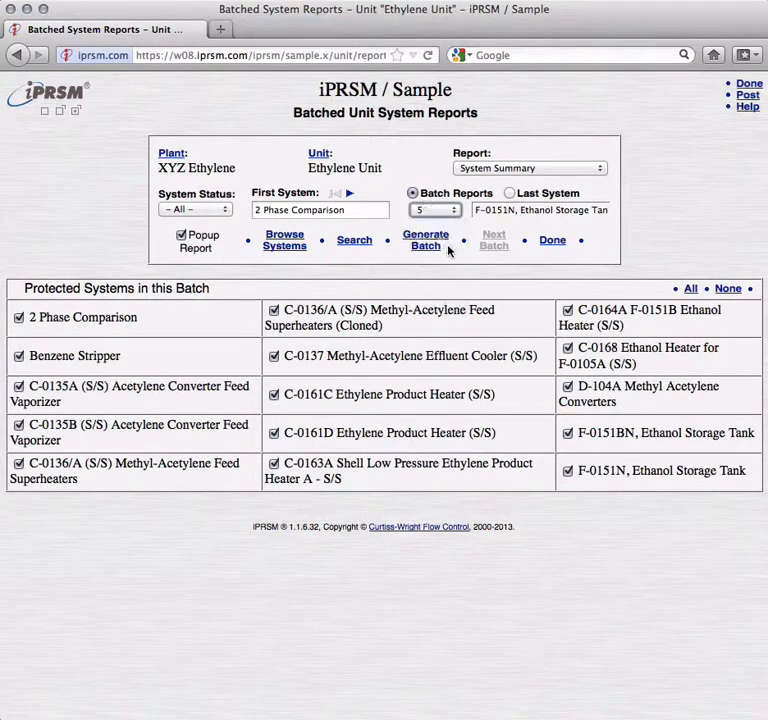
pyautogui.click(447, 245)
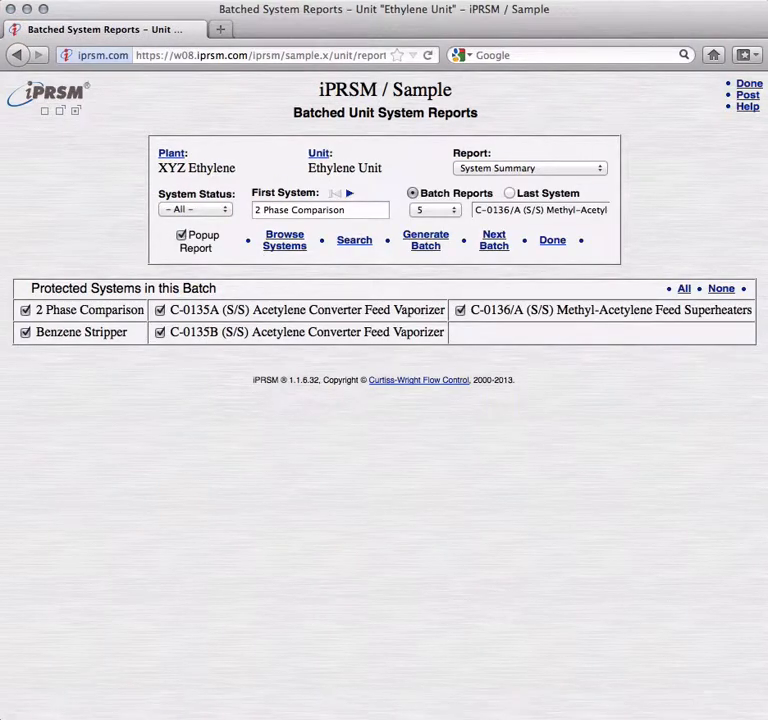
pyautogui.click(436, 250)
pyautogui.press('Return')
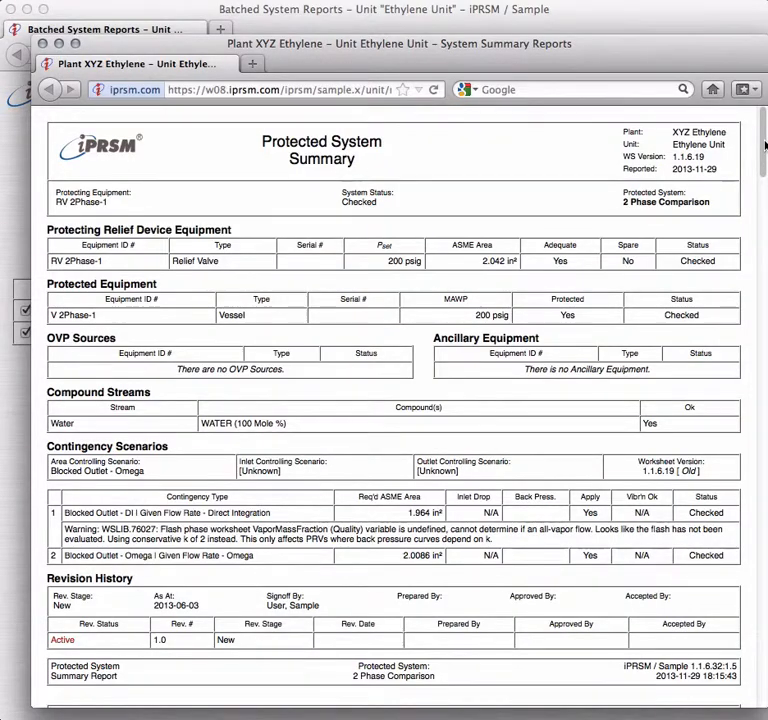
pyautogui.moveTo(765, 145); pyautogui.dragTo(760, 607)
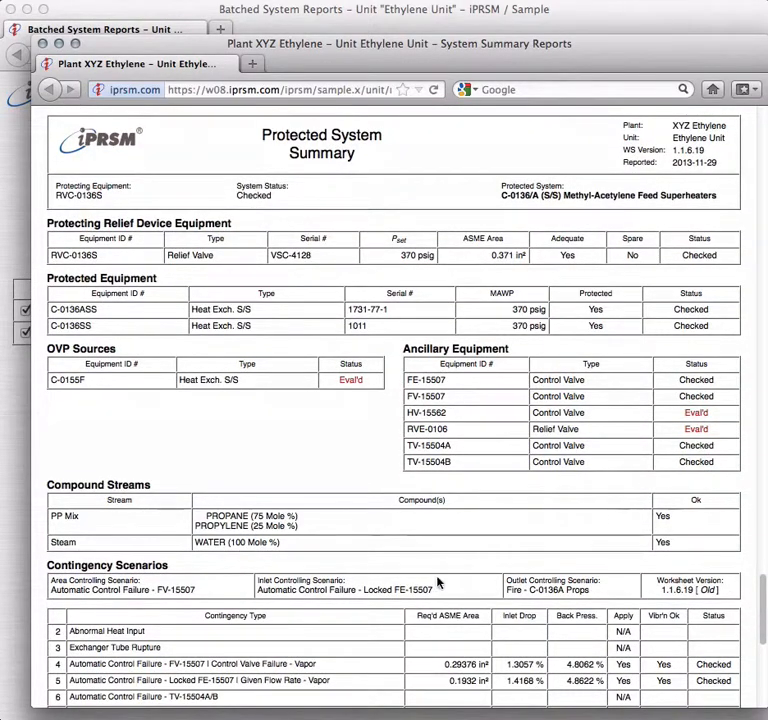
pyautogui.click(42, 43)
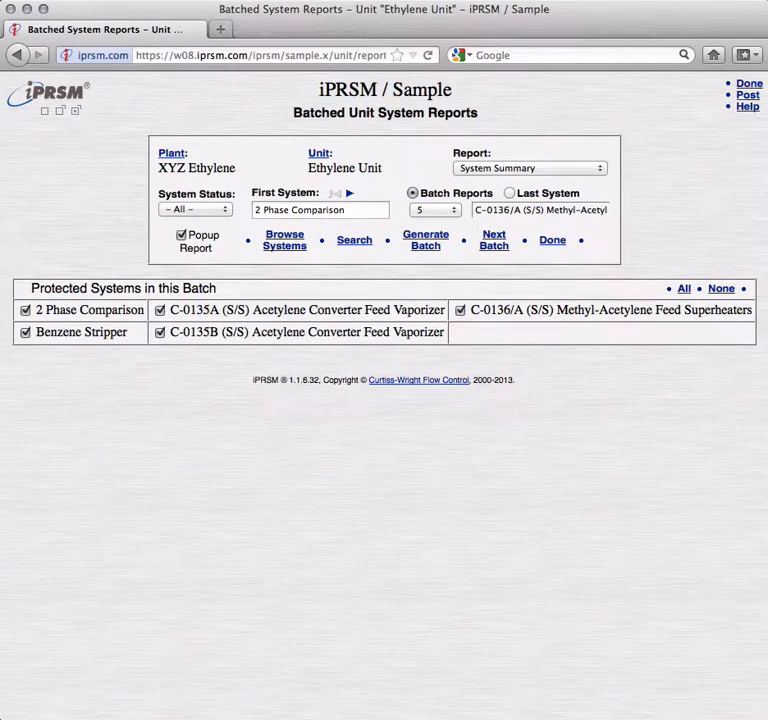
# Load the next batch of protected systems, include all of them, generate their System Summary reports, and close the report window.
pyautogui.click(487, 248)
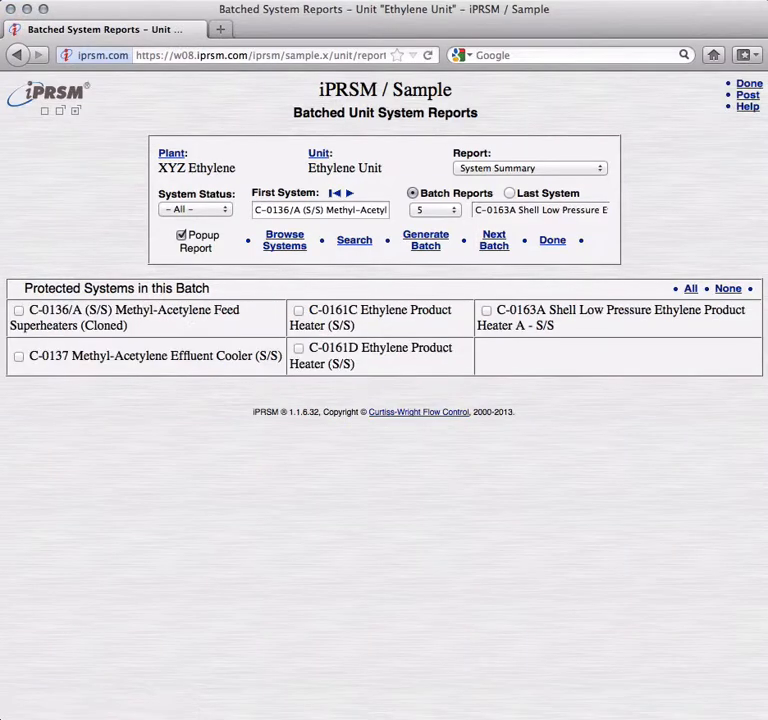
pyautogui.click(691, 288)
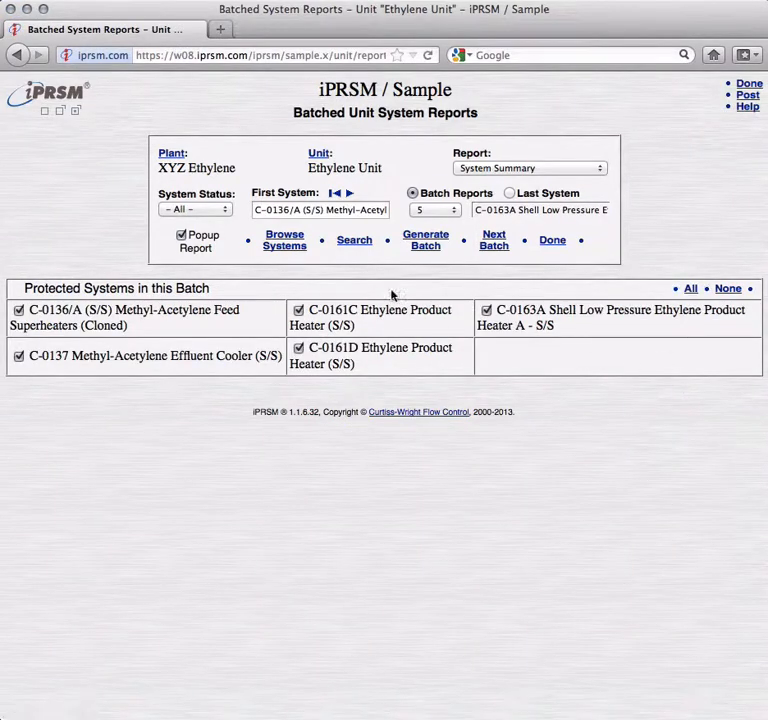
pyautogui.click(427, 242)
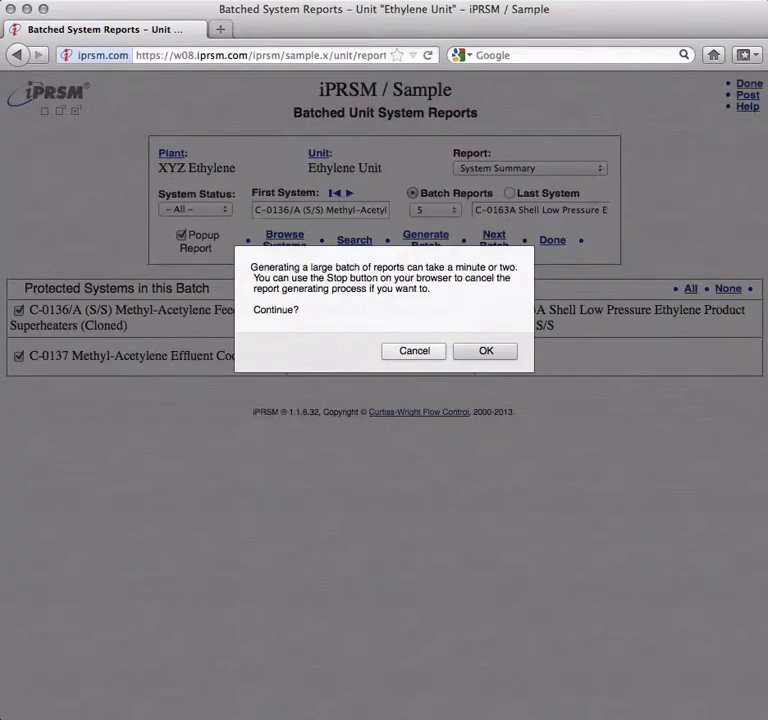
pyautogui.press('Return')
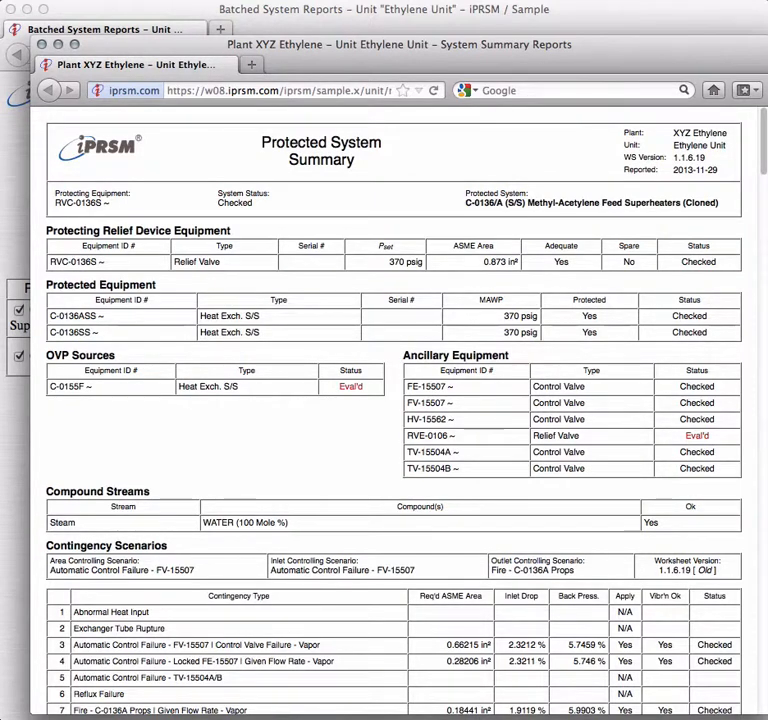
pyautogui.click(41, 44)
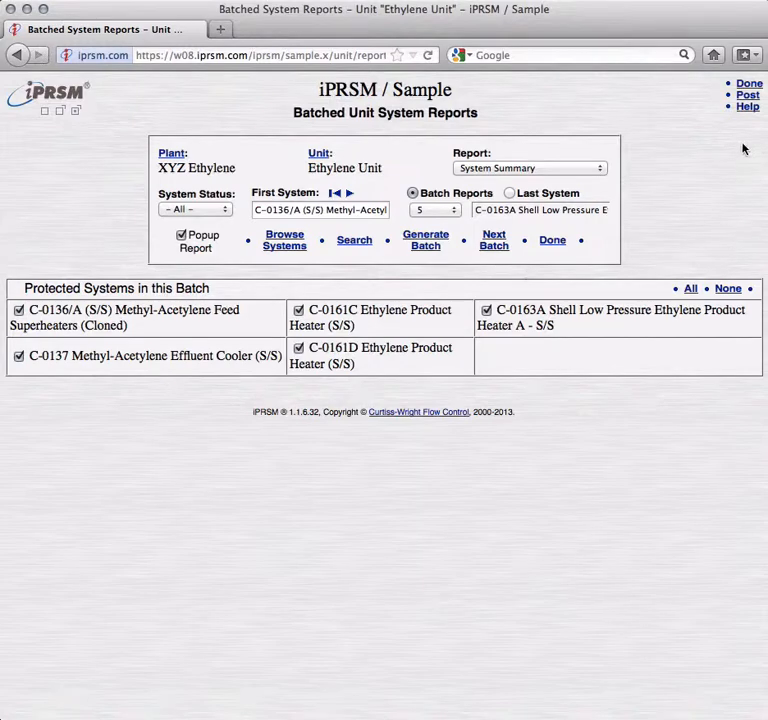
# Open the Ethylene Unit's batched equipment reports and set the report to Equip. Data Sheet and the equipment type to Relief Valve.
pyautogui.click(746, 86)
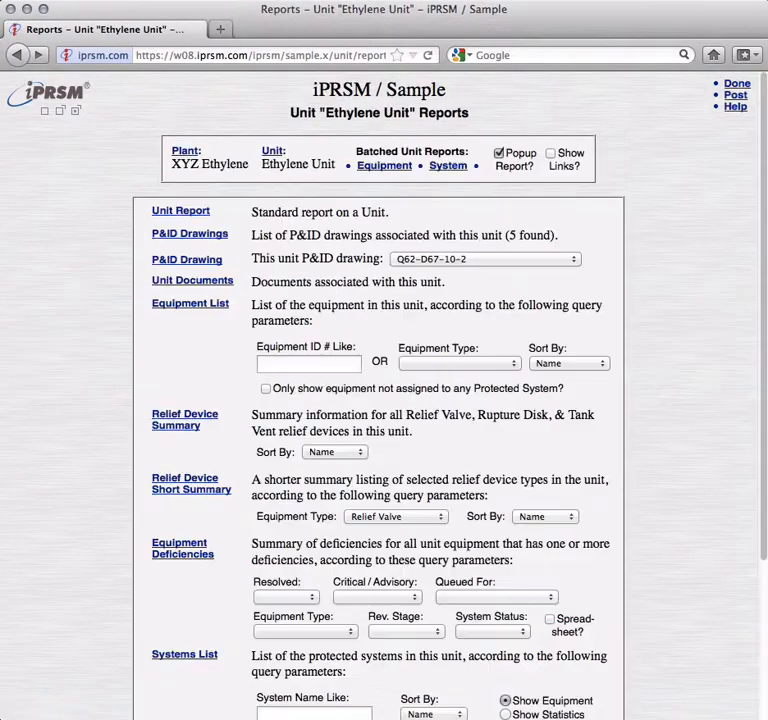
pyautogui.click(390, 168)
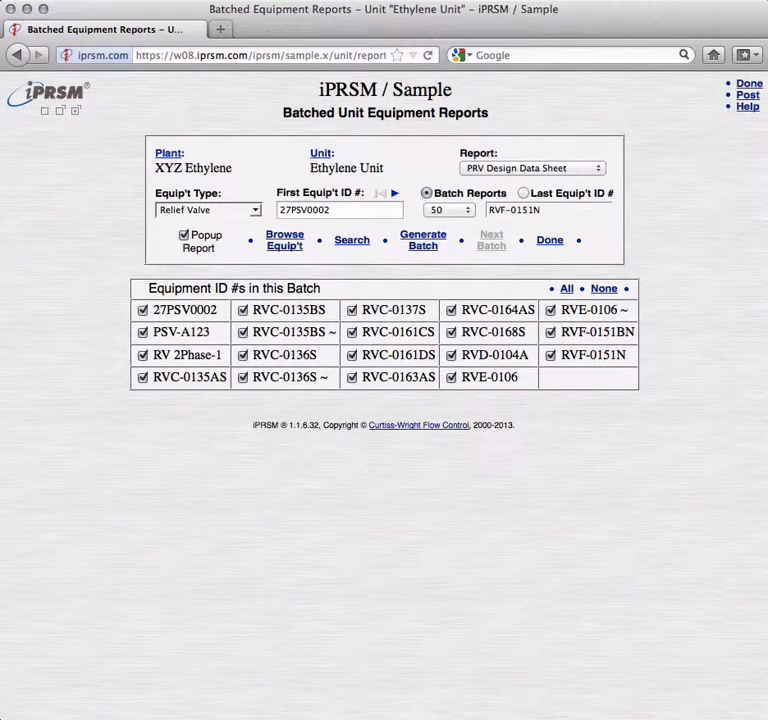
pyautogui.click(597, 168)
pyautogui.moveTo(618, 180); pyautogui.dragTo(609, 290)
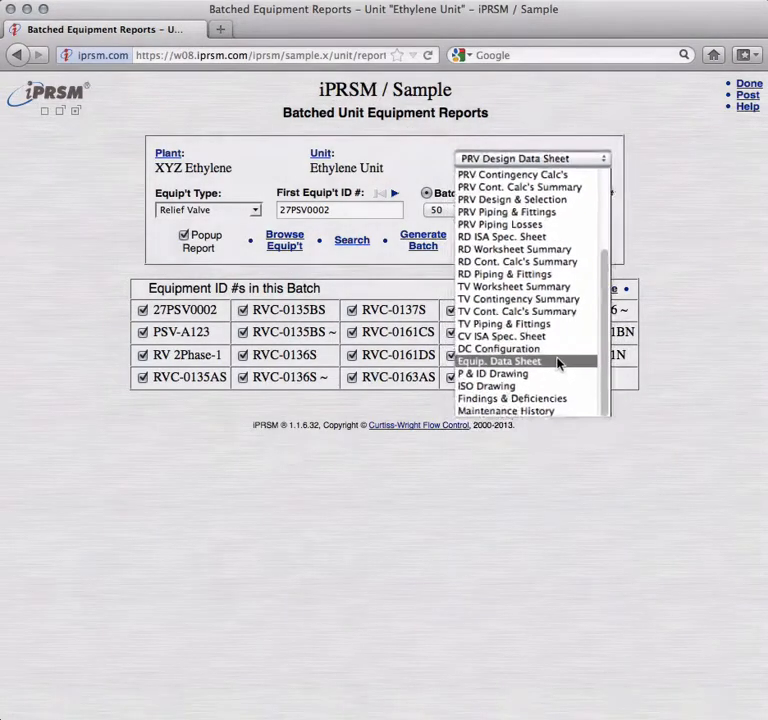
pyautogui.click(560, 373)
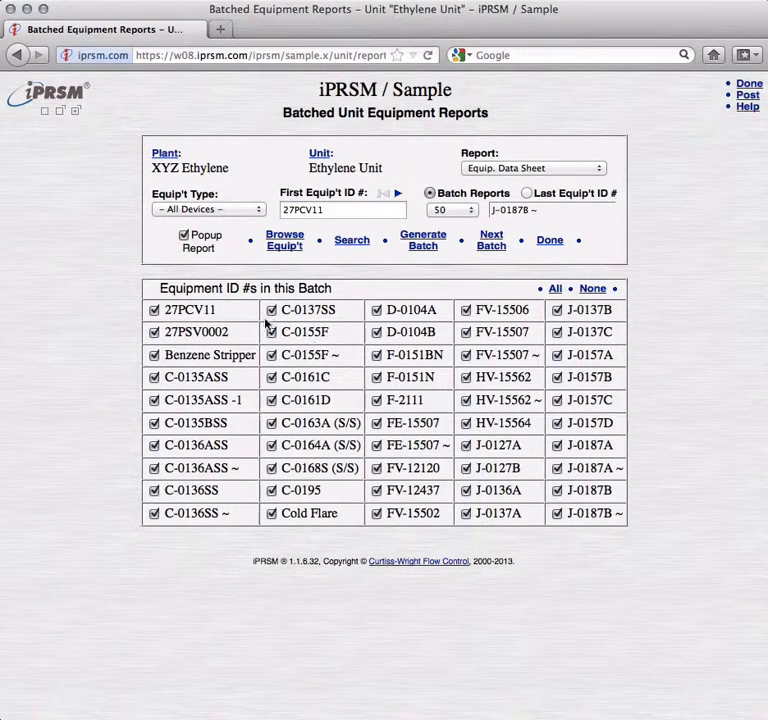
pyautogui.click(249, 212)
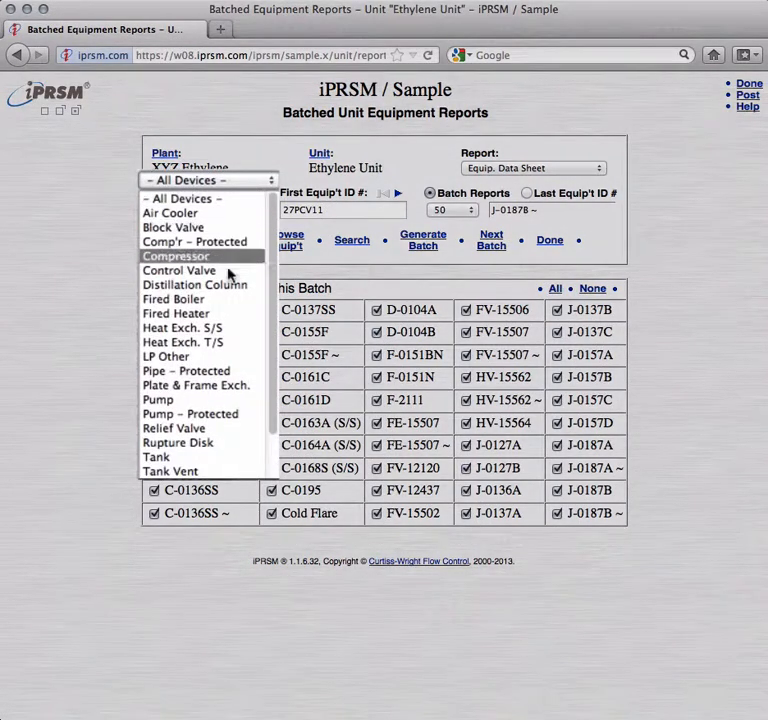
pyautogui.click(218, 428)
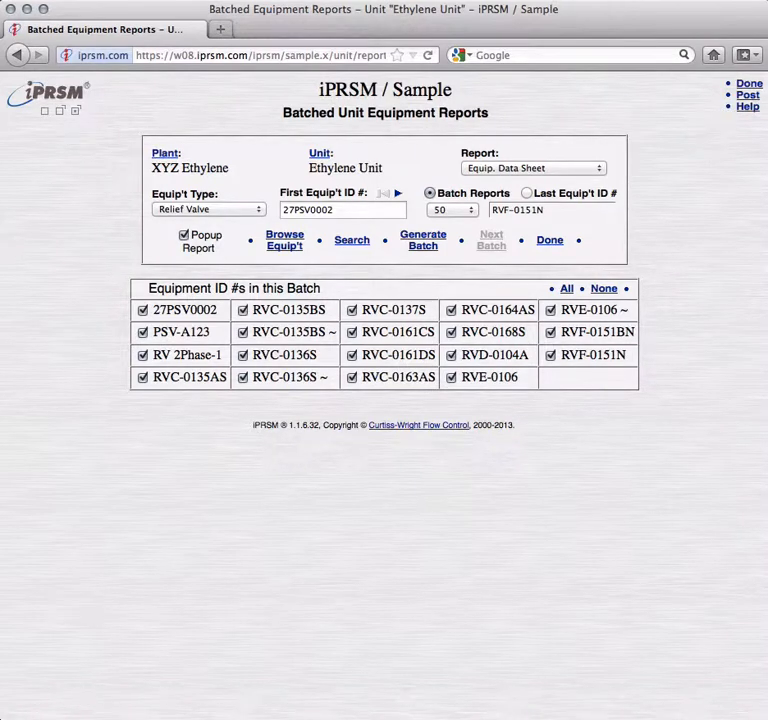
# Limit the batch by last equipment ID, from RVC-0135AS to RVC-0168S, and search for the matching relief valves.
pyautogui.click(527, 193)
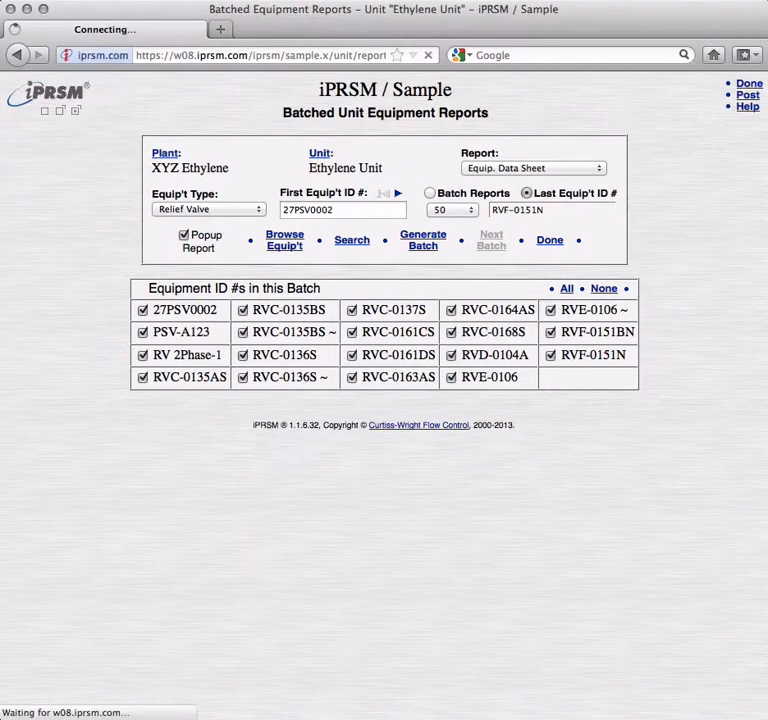
pyautogui.write('RV')
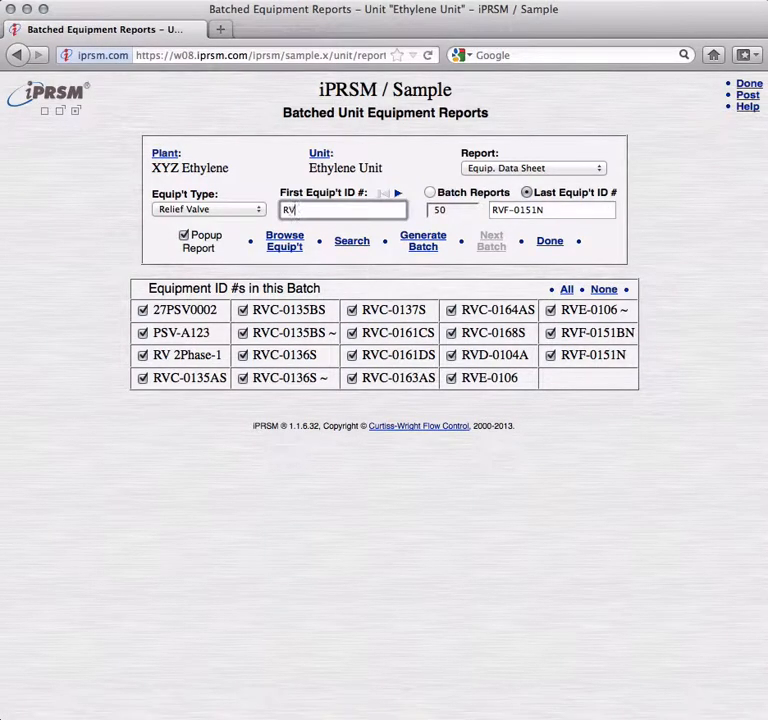
pyautogui.write('C-0135AS')
pyautogui.tripleClick(527, 210)
pyautogui.write('RVC-0168S')
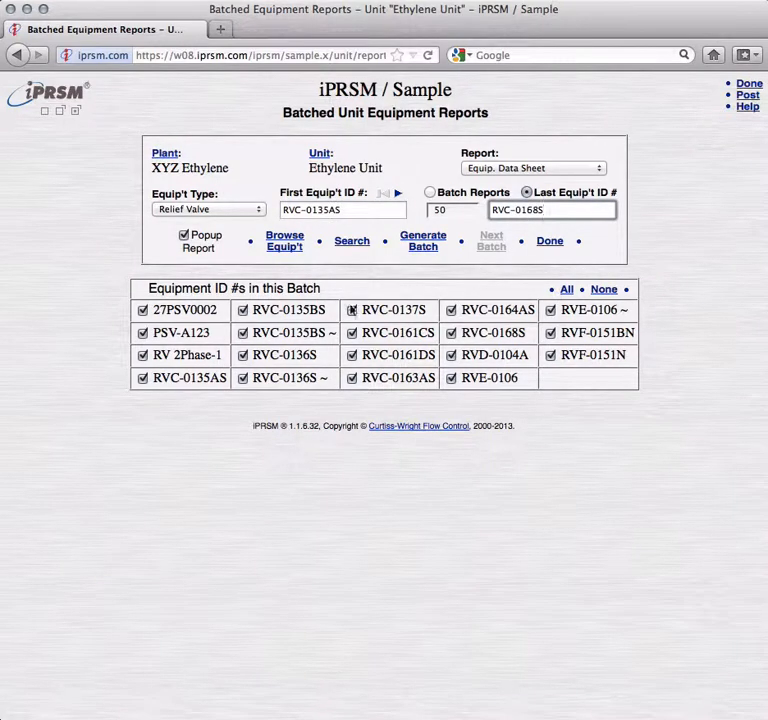
pyautogui.click(344, 245)
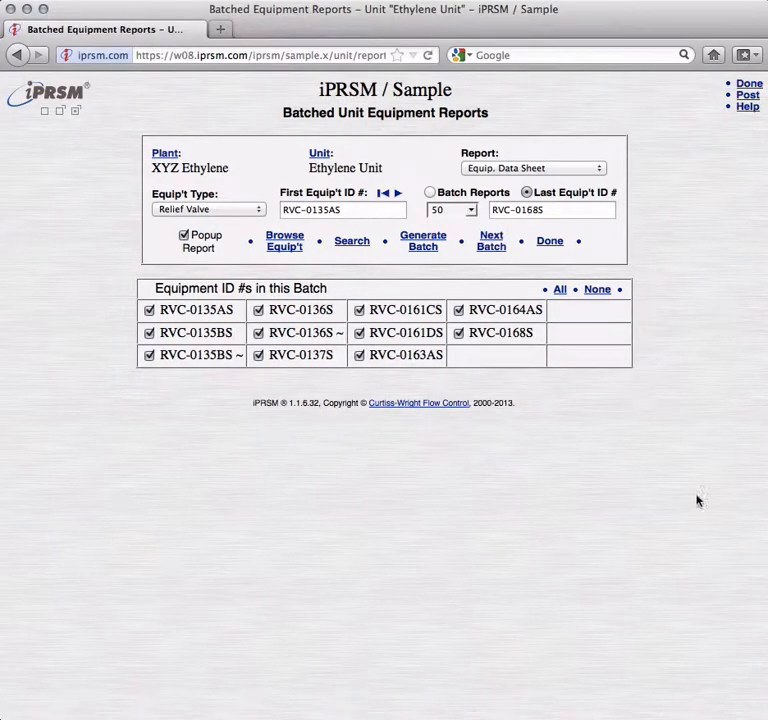
# Generate the batch of relief valve data sheets, close the report window, and choose Maintenance History as the batch report.
pyautogui.click(425, 256)
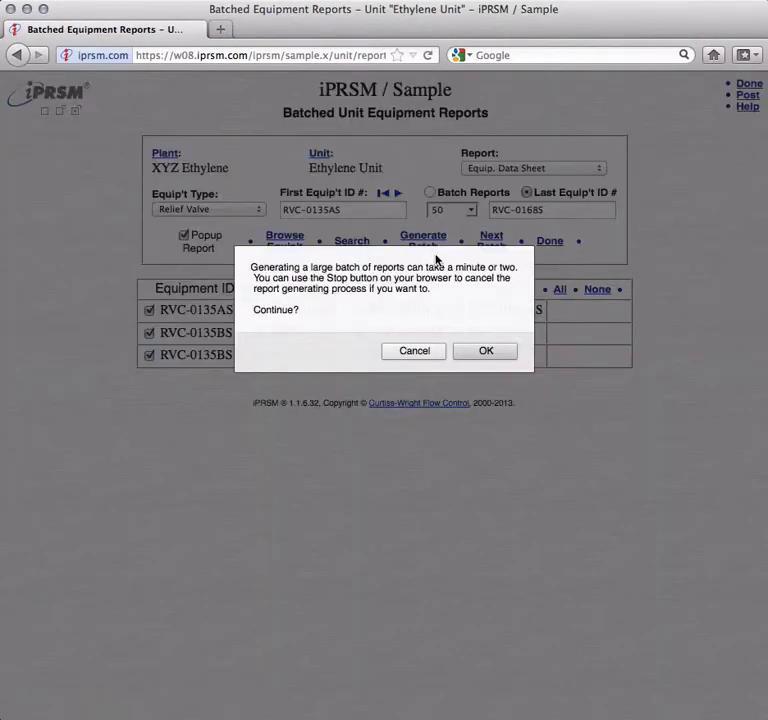
pyautogui.press('Return')
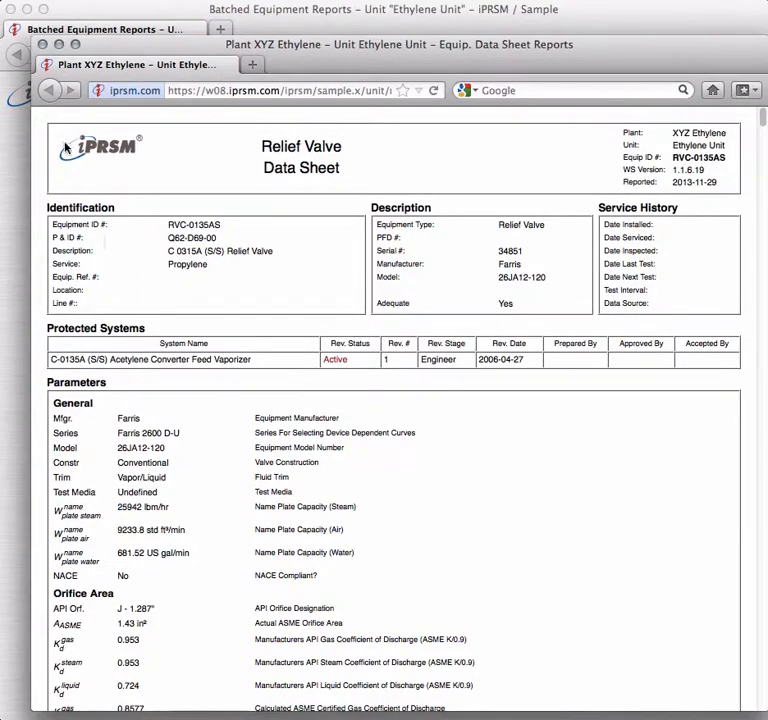
pyautogui.press('super+w')
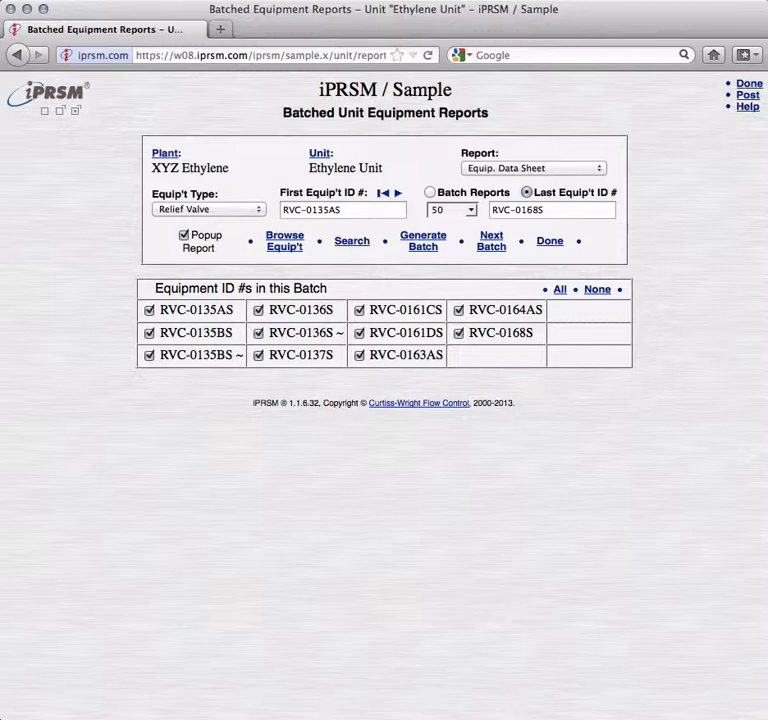
pyautogui.click(598, 169)
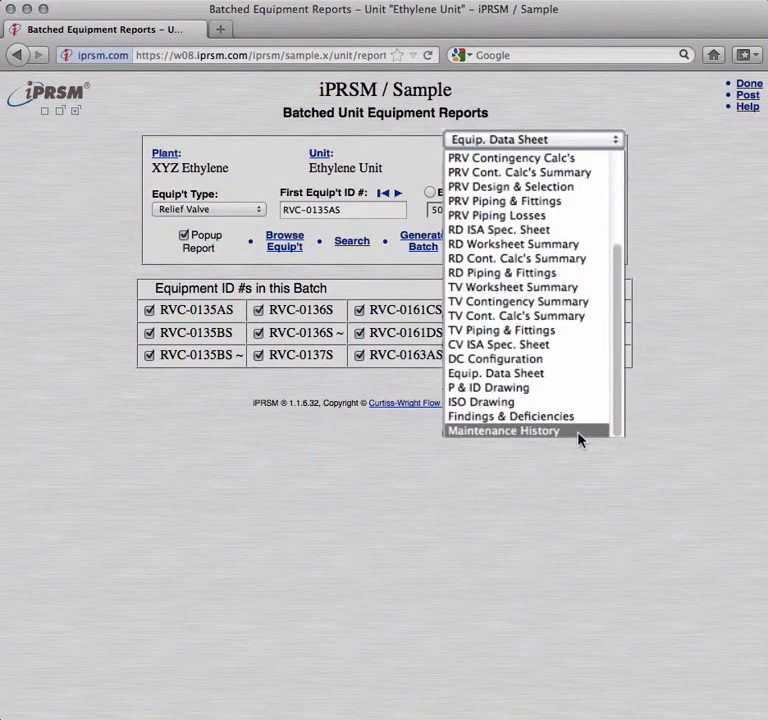
pyautogui.click(580, 432)
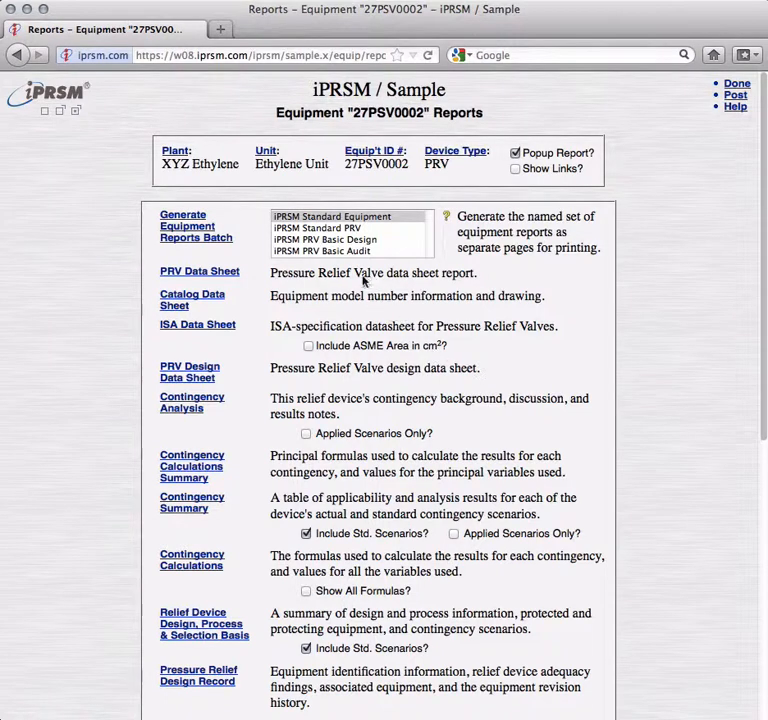
# Check the contents of the iPRSM Standard PRV batch for equipment 27PSV0002, generate that batch, and close the report window.
pyautogui.click(322, 229)
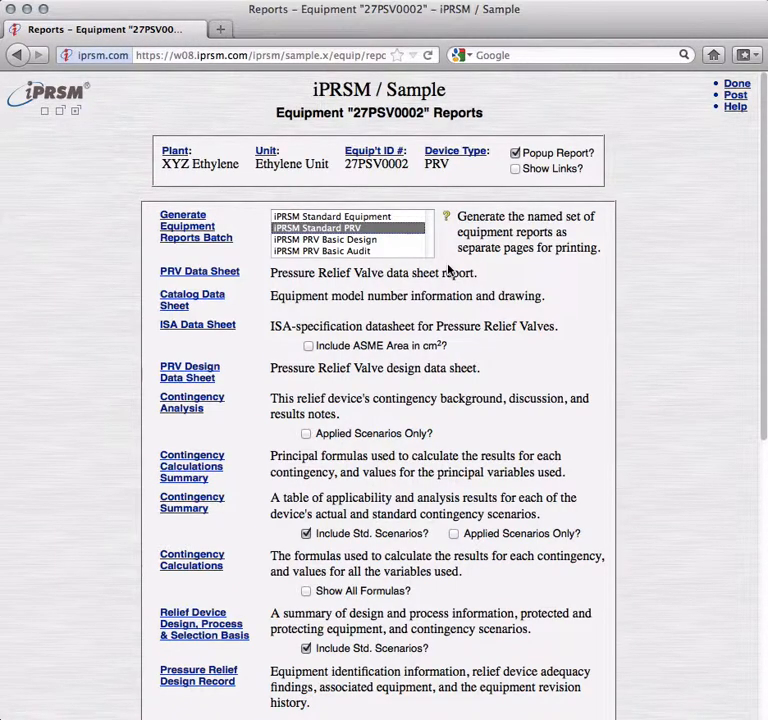
pyautogui.click(447, 216)
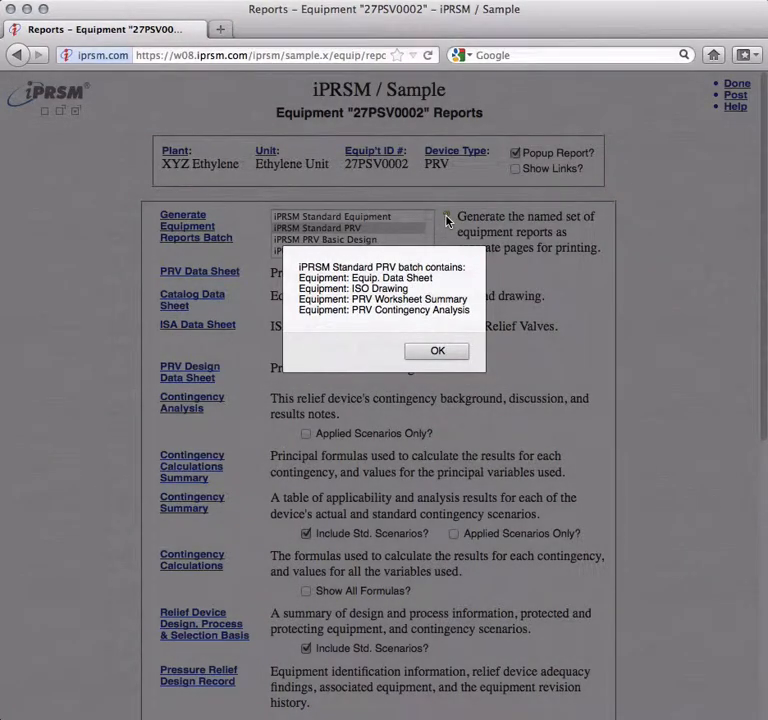
pyautogui.press('Return')
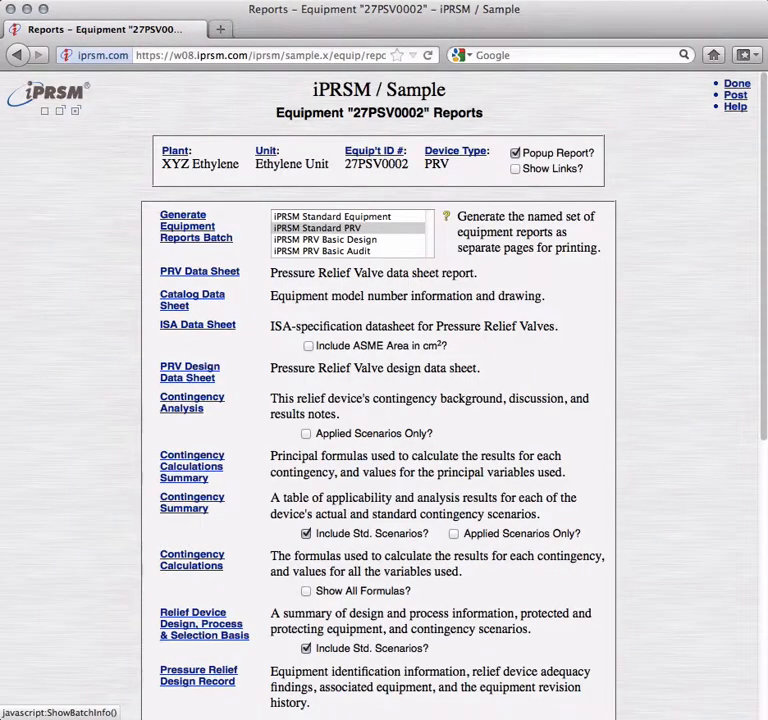
pyautogui.click(199, 240)
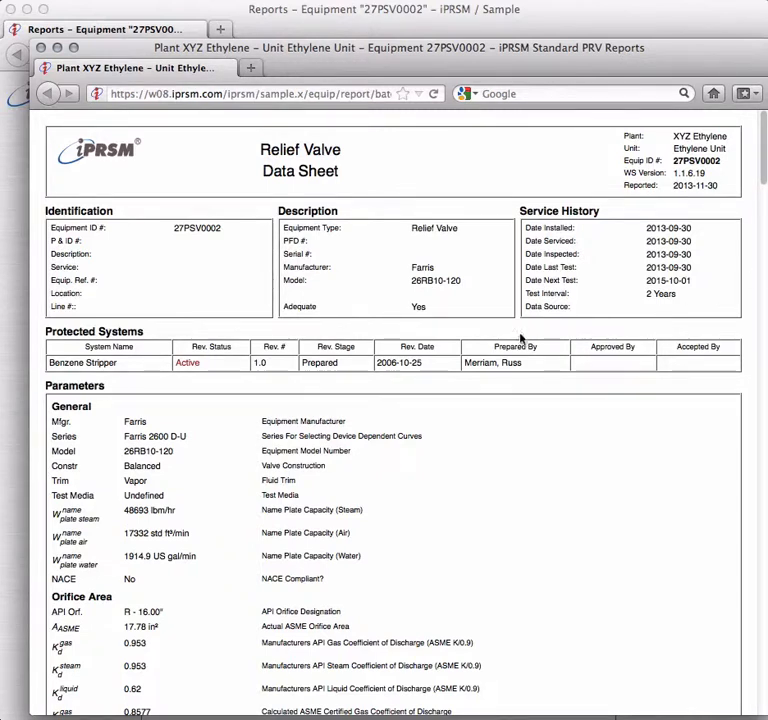
pyautogui.click(40, 47)
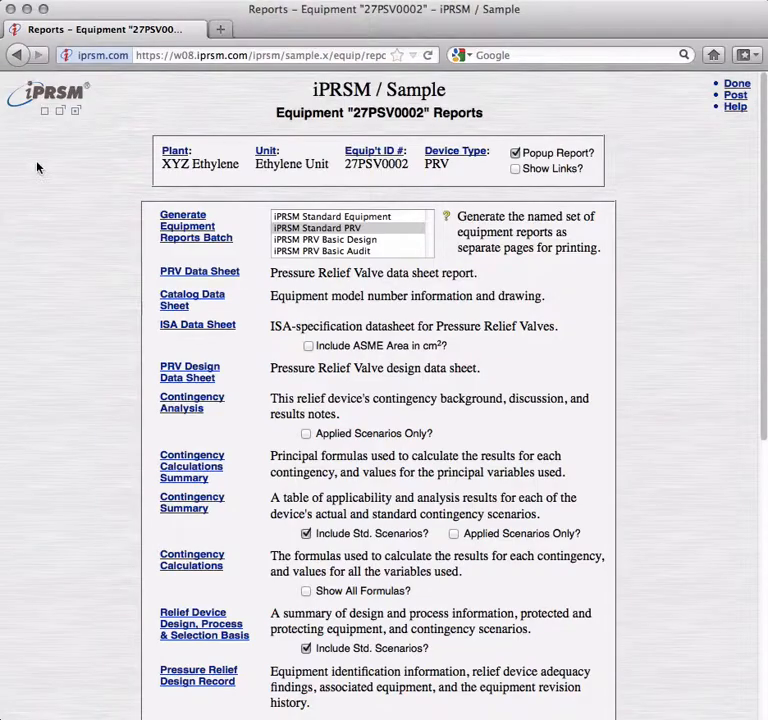
# Open the batch report specifications from the XYZ Ethylene plant's parameters and options.
pyautogui.click(176, 154)
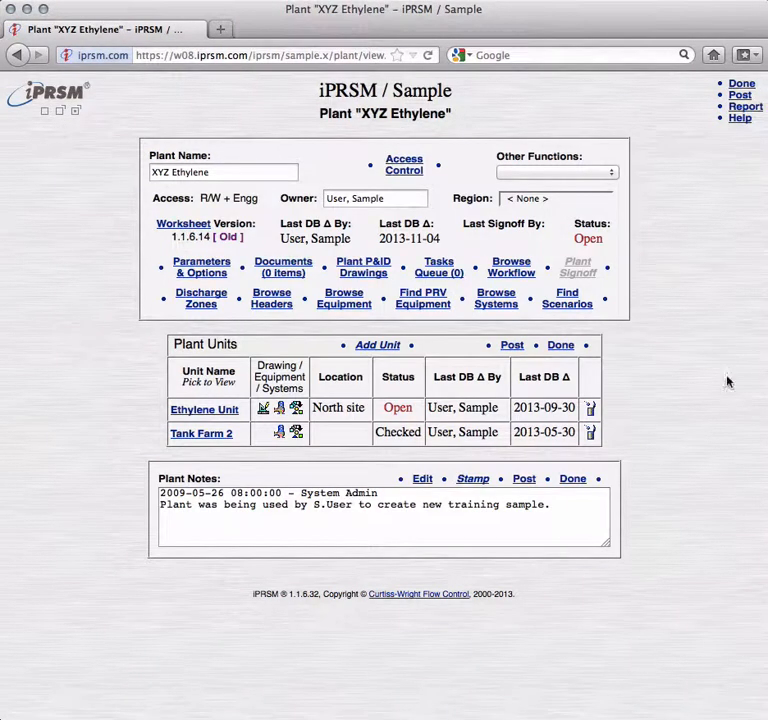
pyautogui.click(199, 272)
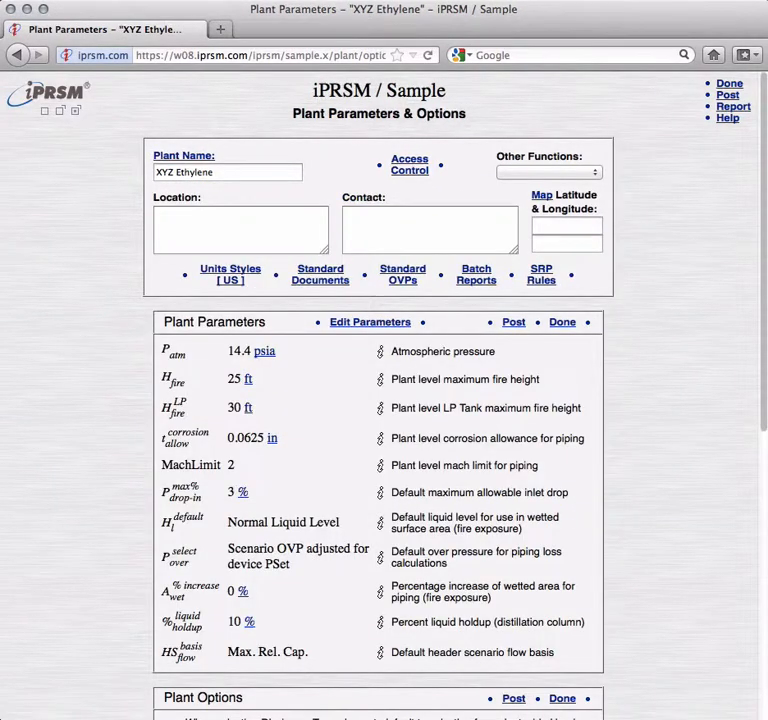
pyautogui.click(476, 280)
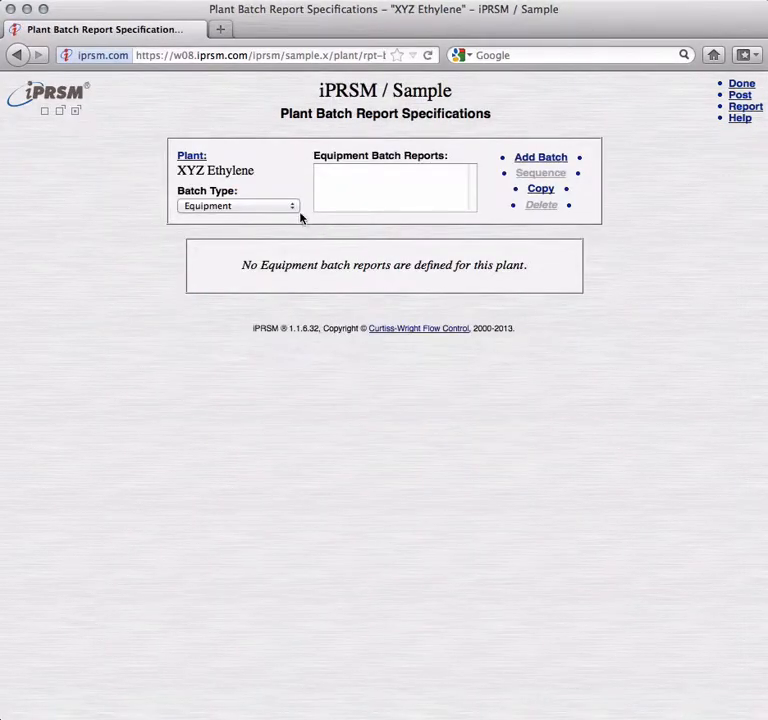
# Check the batch type choices, keep Equipment, and look at the options for copying batch reports from another plant without copying any.
pyautogui.click(295, 207)
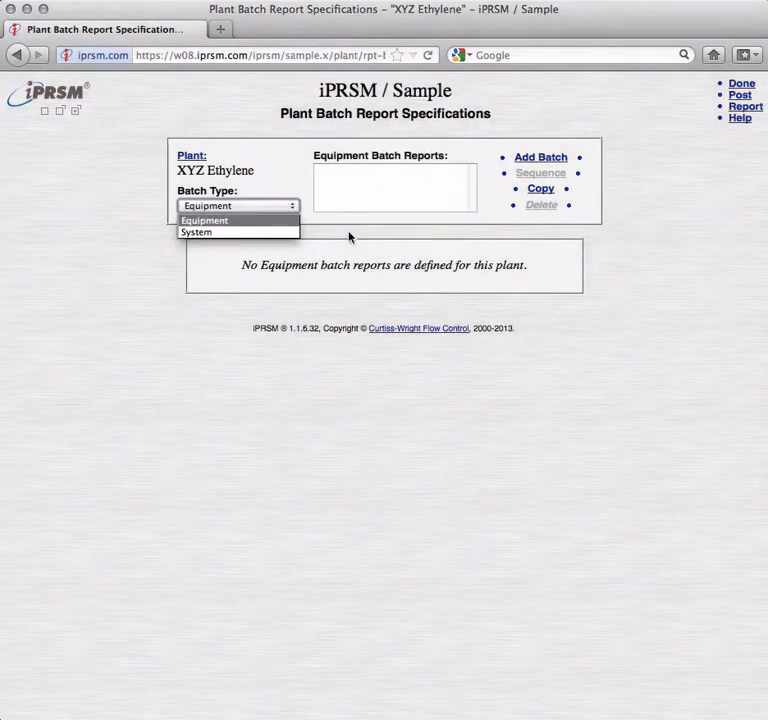
pyautogui.click(350, 237)
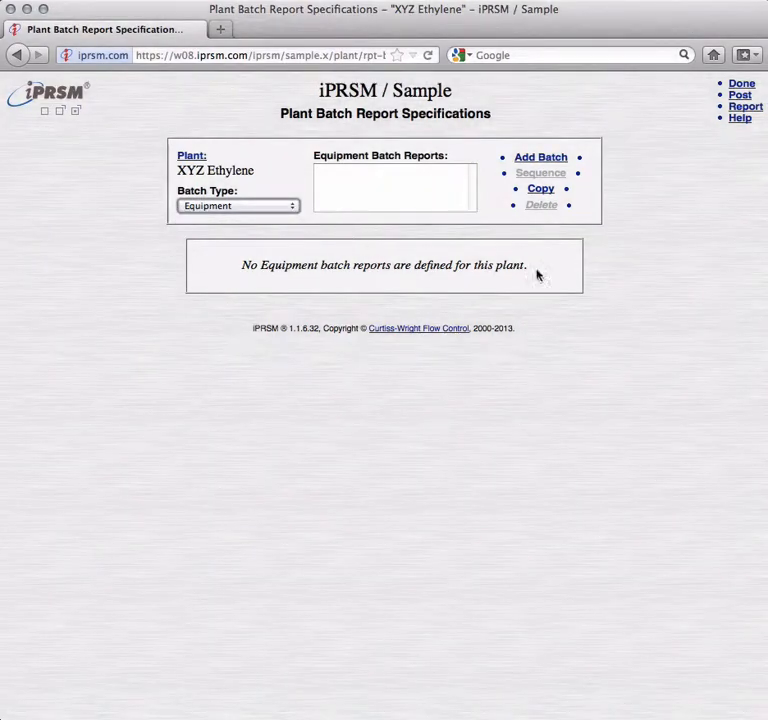
pyautogui.click(543, 192)
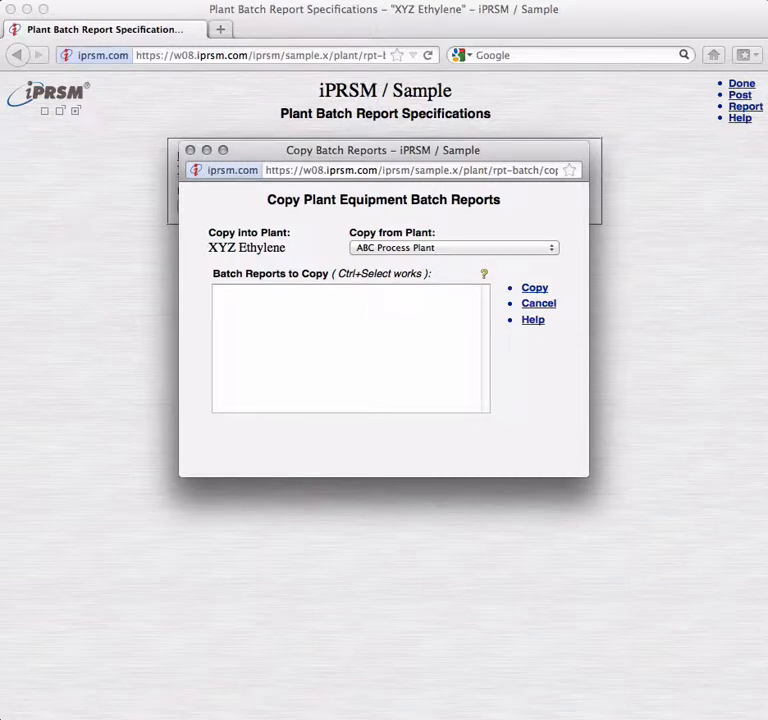
pyautogui.click(550, 306)
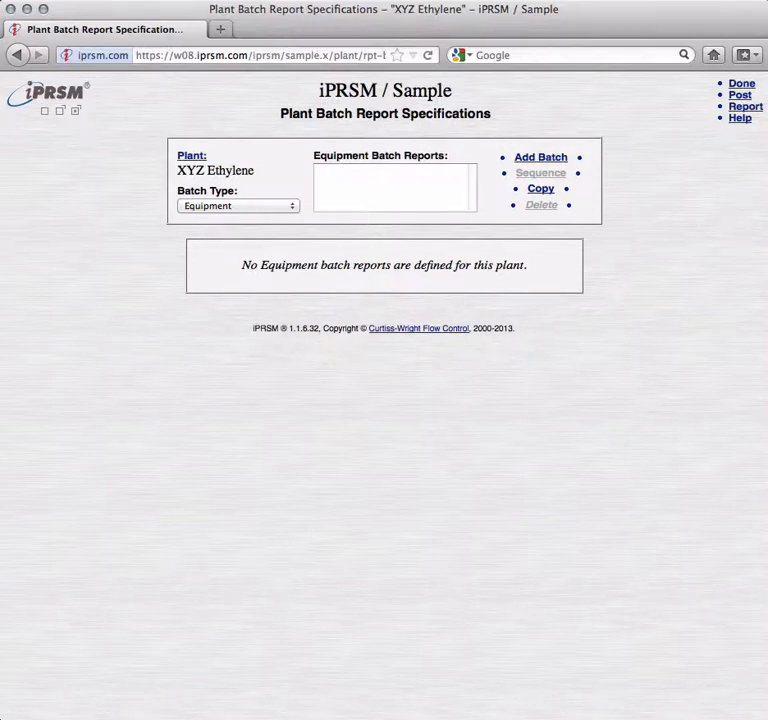
# Add a new equipment batch report named External Distribution.
pyautogui.click(540, 160)
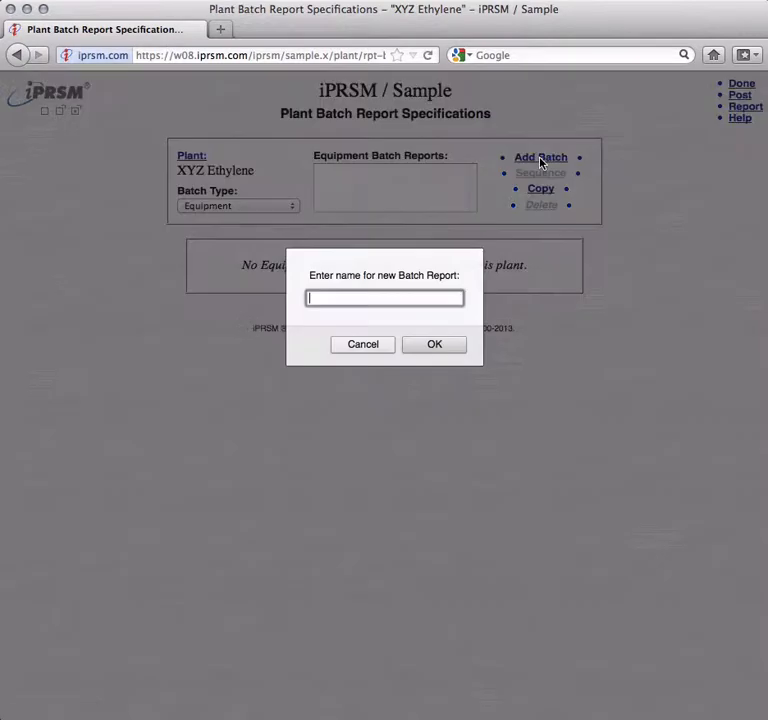
pyautogui.write('External Distribution')
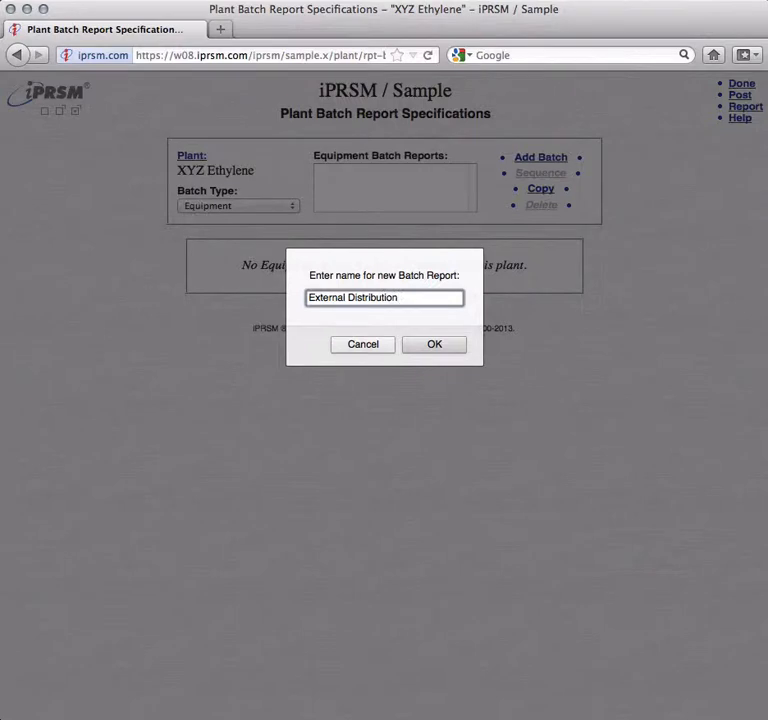
pyautogui.press('Return')
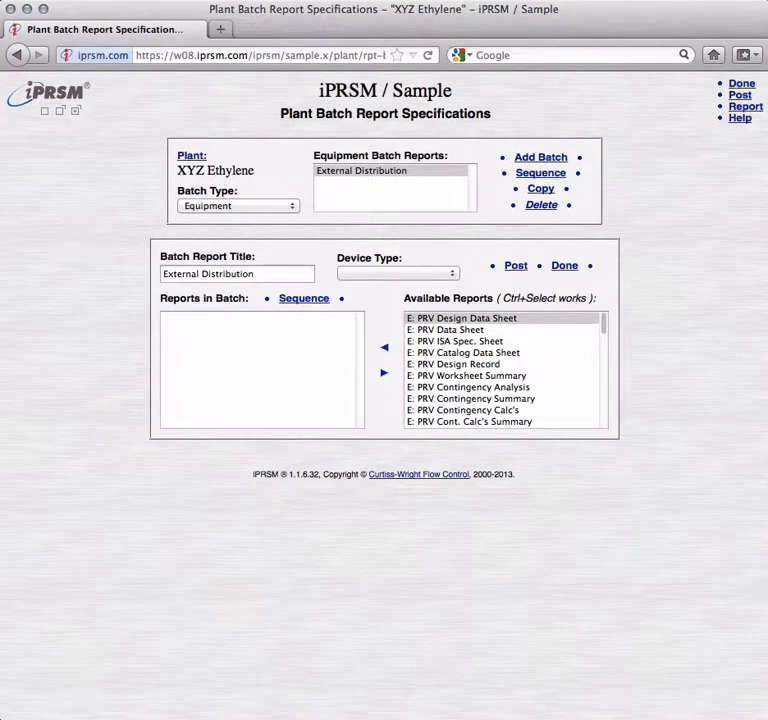
# Add the PRV Catalog Data Sheet report to the External Distribution batch, and remove it from the batch again.
pyautogui.click(477, 354)
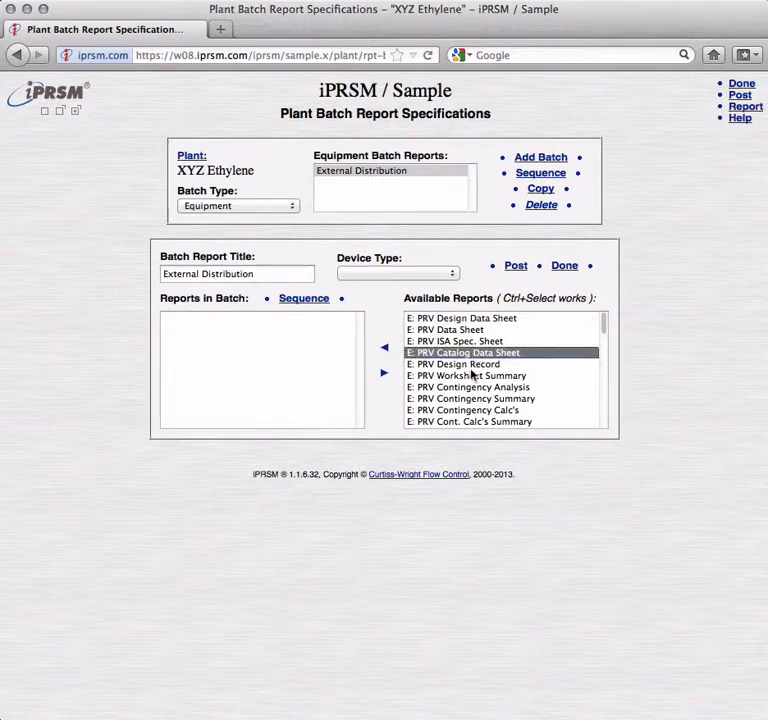
pyautogui.click(386, 352)
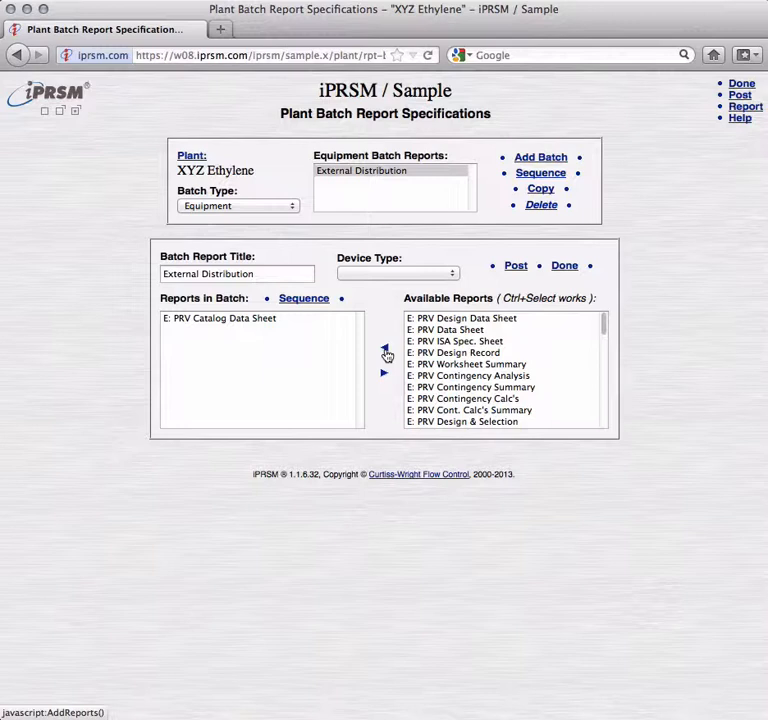
pyautogui.click(242, 322)
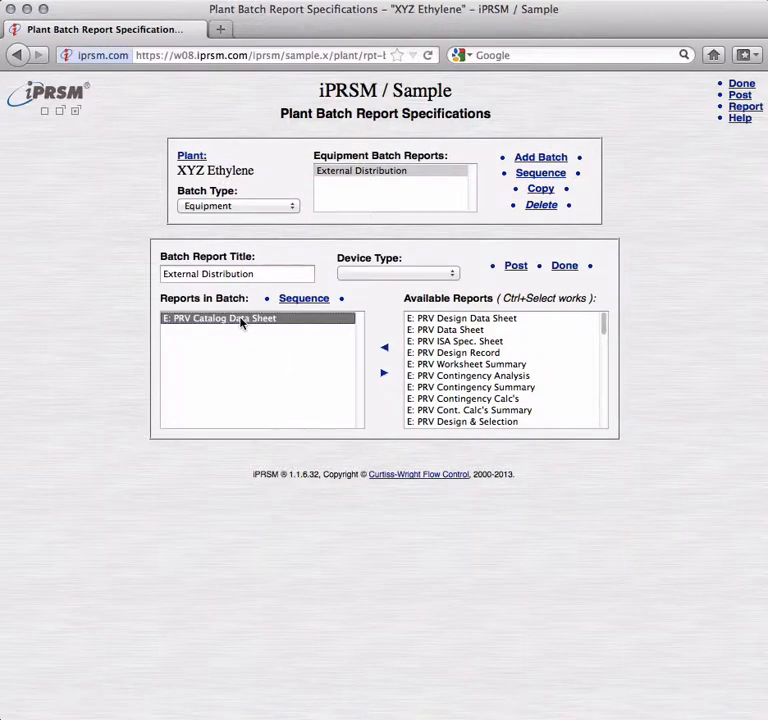
pyautogui.click(382, 377)
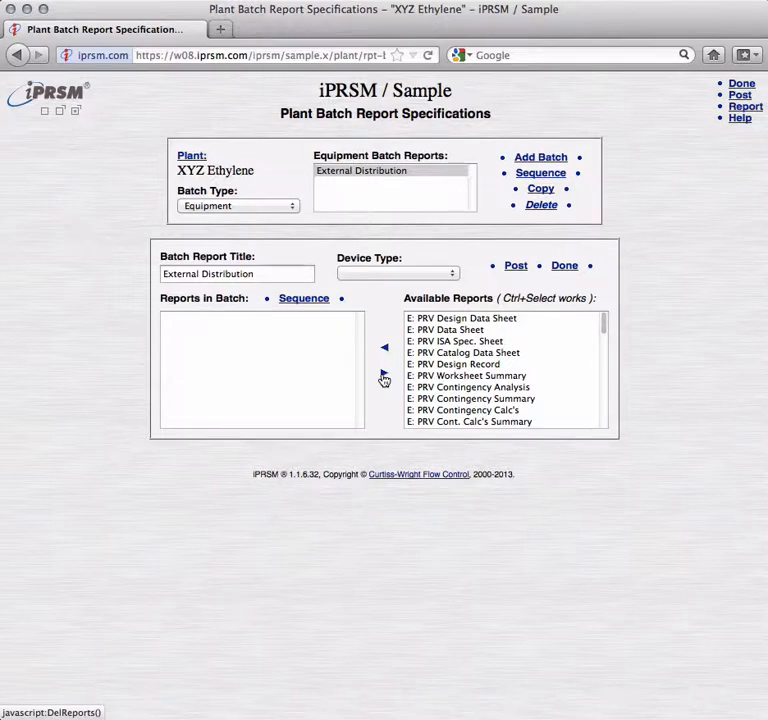
# Add PRV Design Data Sheet, PRV Data Sheet, PRV ISA Spec. Sheet and PRV Worksheet Summary to the External Distribution batch and post it.
pyautogui.click(492, 320)
pyautogui.keyDown('shift'); pyautogui.click(483, 329); pyautogui.keyUp('shift')
pyautogui.keyDown('shift'); pyautogui.click(487, 342); pyautogui.keyUp('shift')
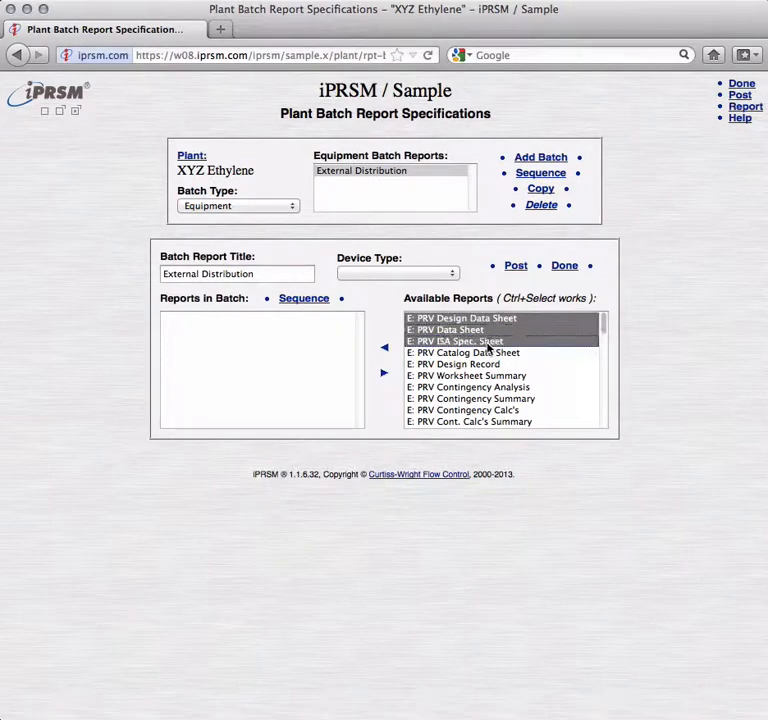
pyautogui.keyDown('ctrl'); pyautogui.click(506, 376); pyautogui.keyUp('ctrl')
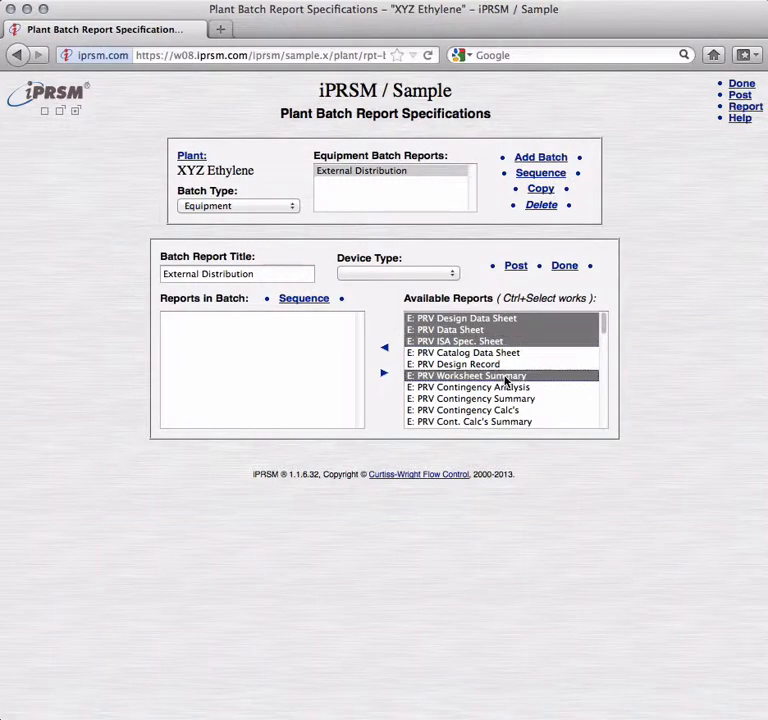
pyautogui.click(385, 349)
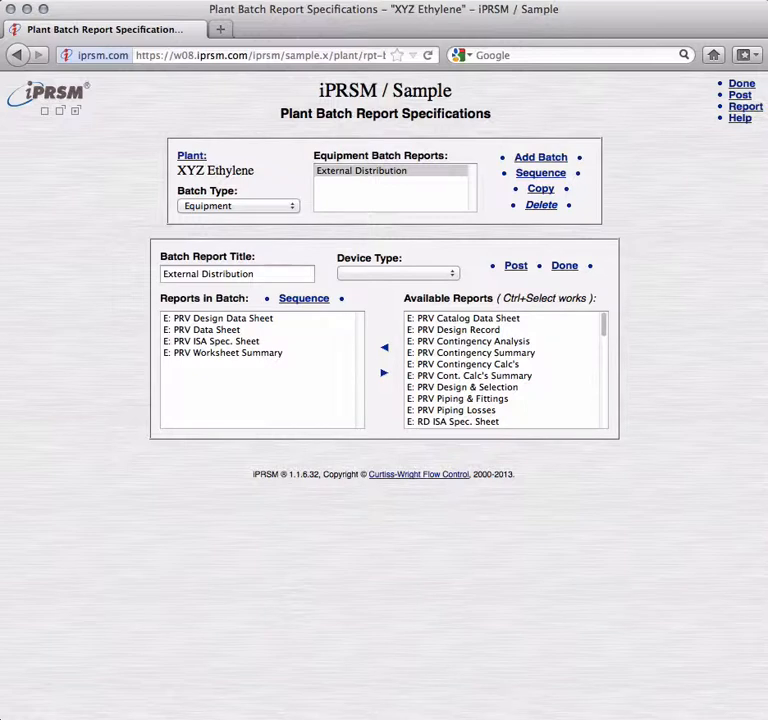
pyautogui.click(515, 267)
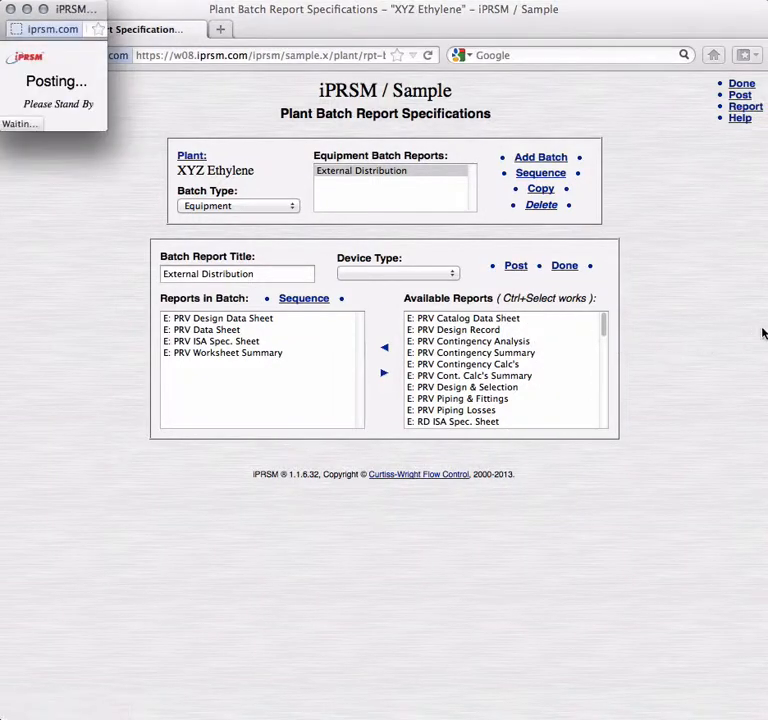
# Add a second equipment batch report named Internal Distribution.
pyautogui.click(554, 160)
pyautogui.write('In')
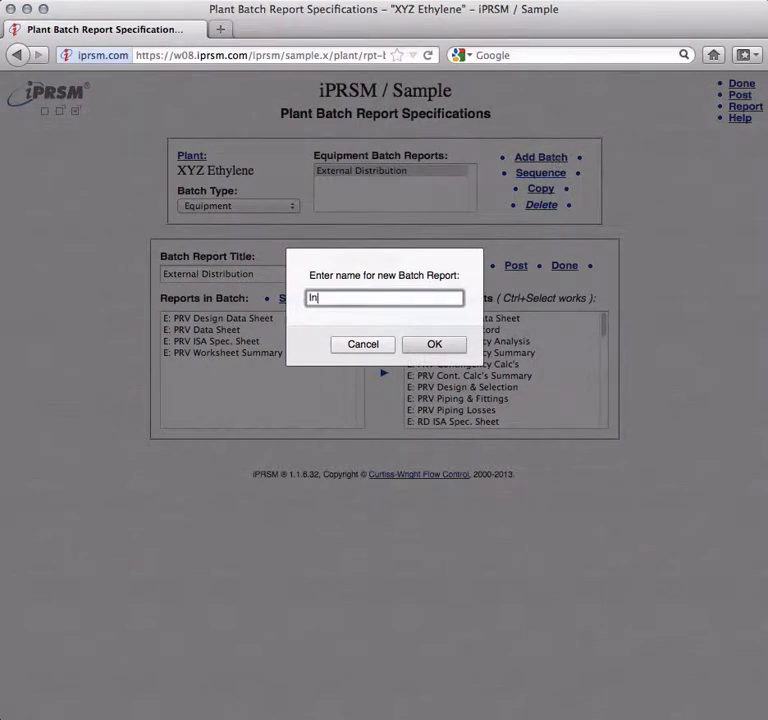
pyautogui.write('ternal Distribution')
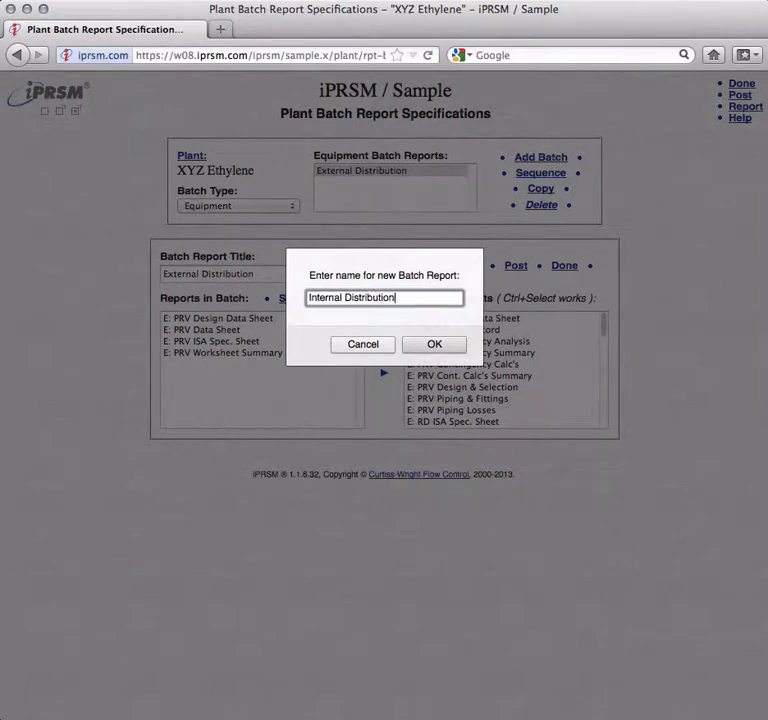
pyautogui.press('Return')
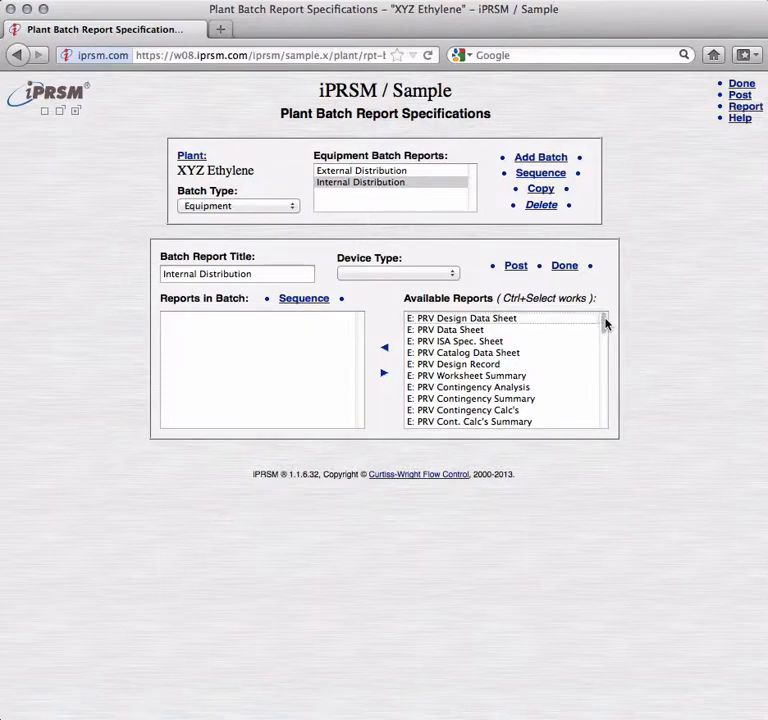
# Add all available equipment and system reports, from PRV Design Data Sheet through System Documents, to the Internal Distribution batch.
pyautogui.moveTo(605, 322); pyautogui.dragTo(614, 418)
pyautogui.click(508, 423)
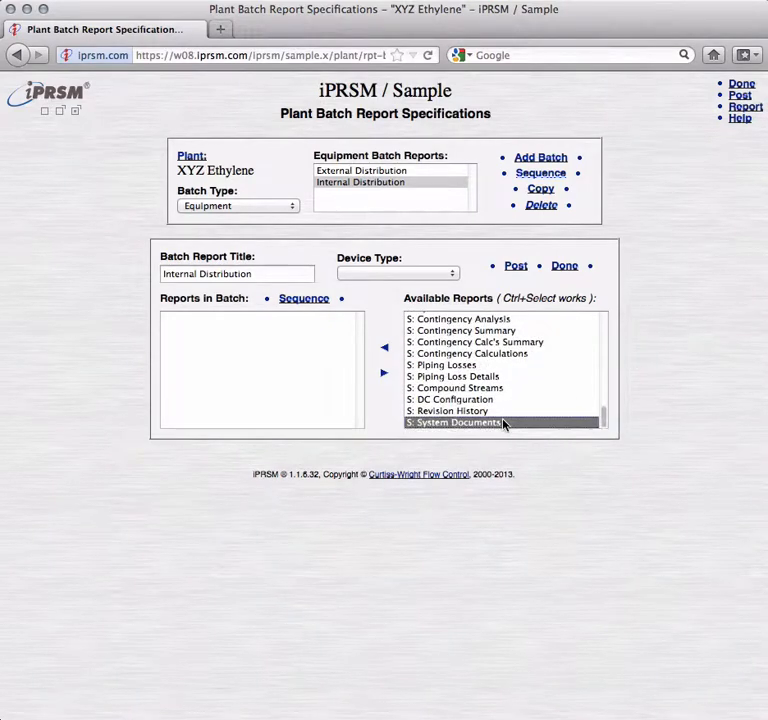
pyautogui.moveTo(603, 423); pyautogui.dragTo(606, 325)
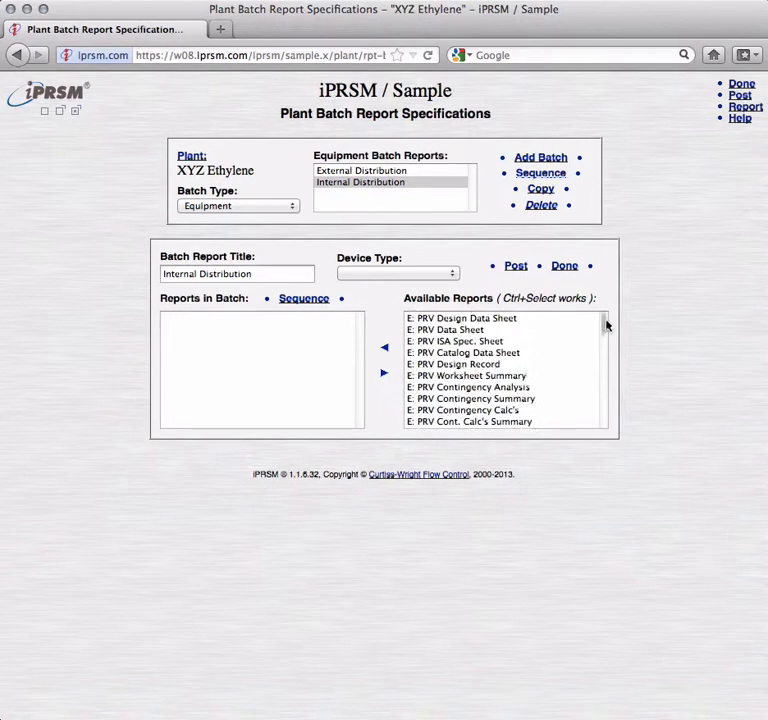
pyautogui.keyDown('shift'); pyautogui.click(527, 320); pyautogui.keyUp('shift')
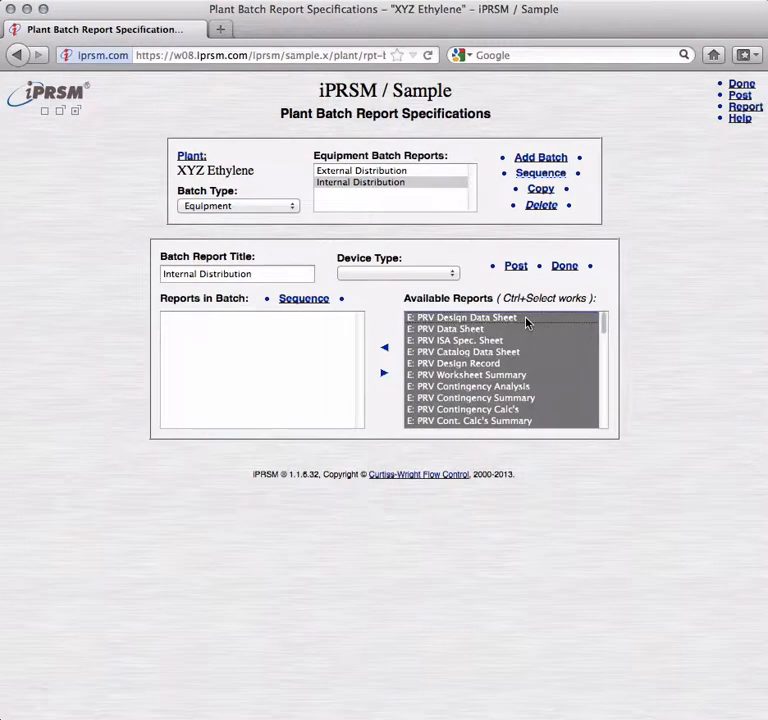
pyautogui.click(385, 350)
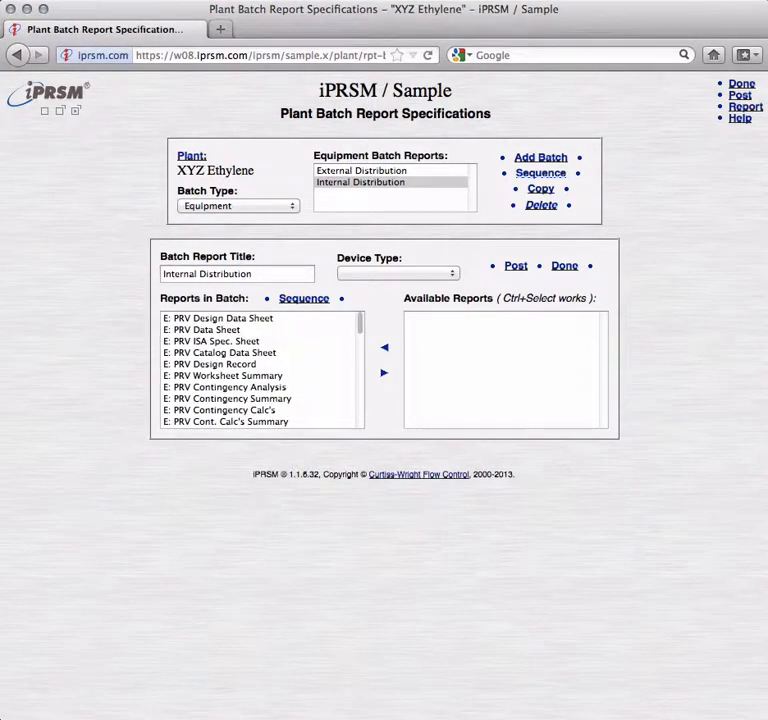
# Resequence the Internal Distribution batch so the equipment ISO Drawing comes first, above the PRV Design Data Sheet.
pyautogui.click(299, 303)
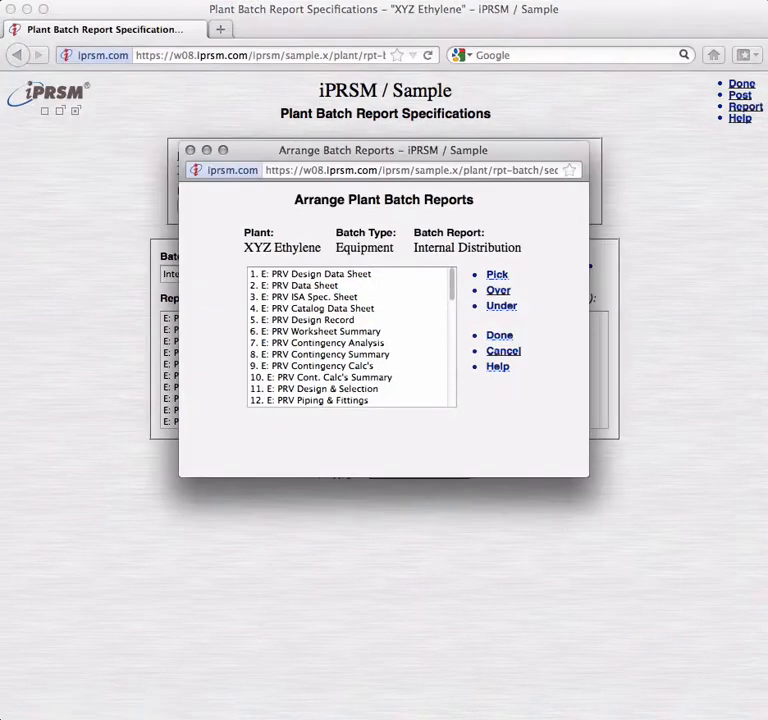
pyautogui.moveTo(453, 295); pyautogui.dragTo(447, 363)
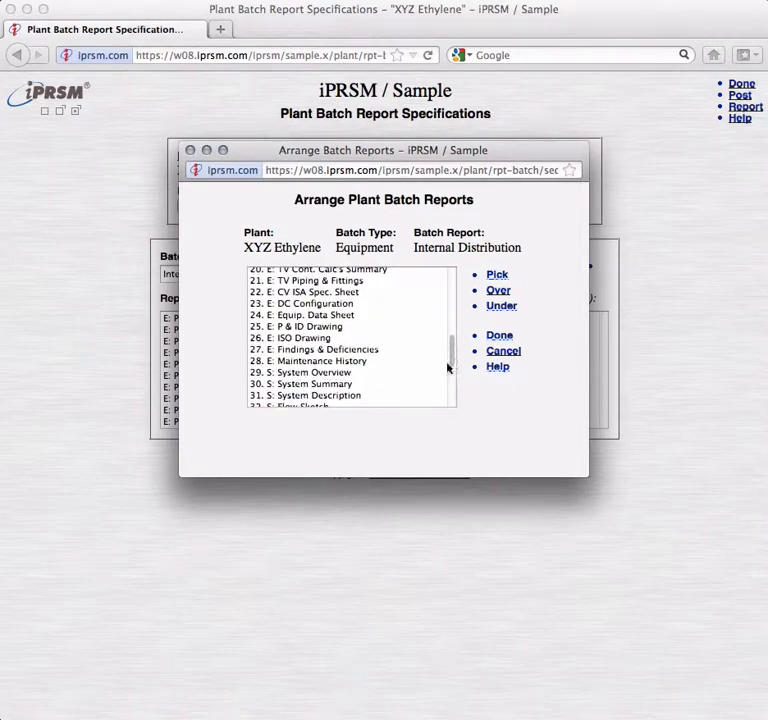
pyautogui.click(324, 339)
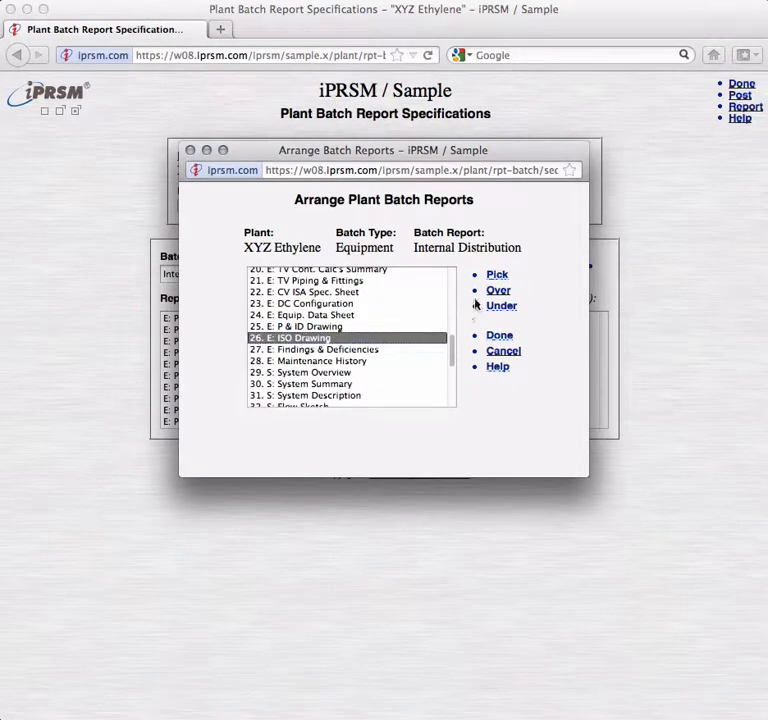
pyautogui.click(497, 276)
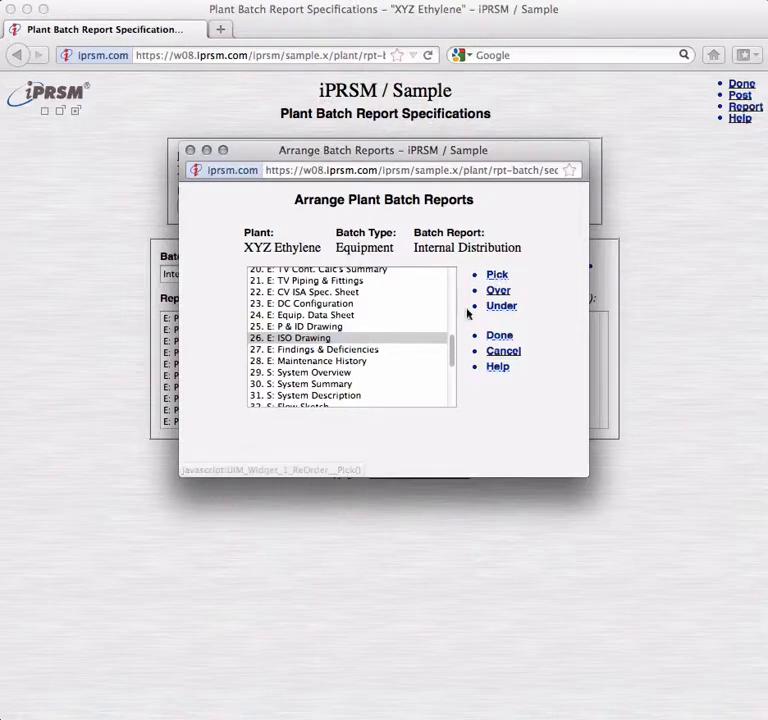
pyautogui.moveTo(451, 357); pyautogui.dragTo(458, 286)
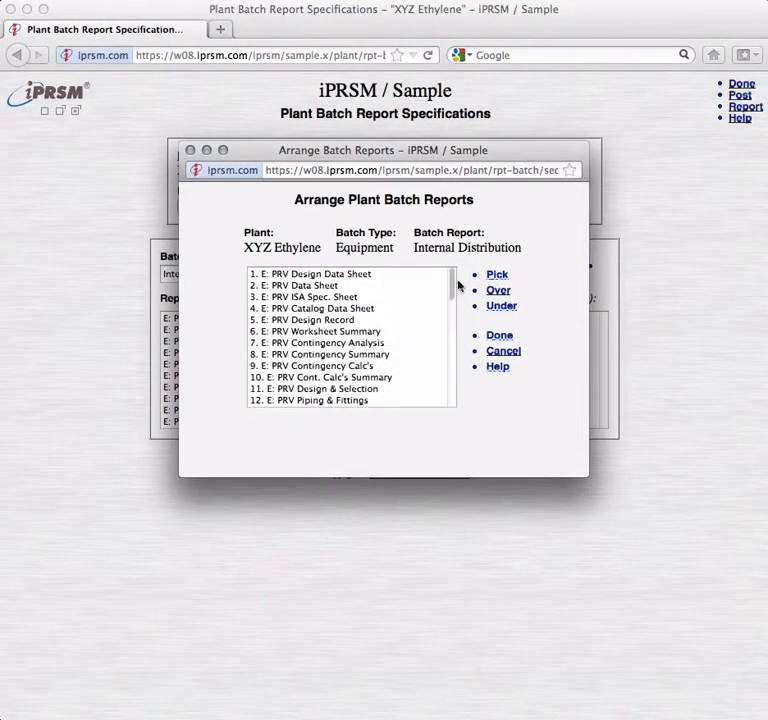
pyautogui.click(379, 276)
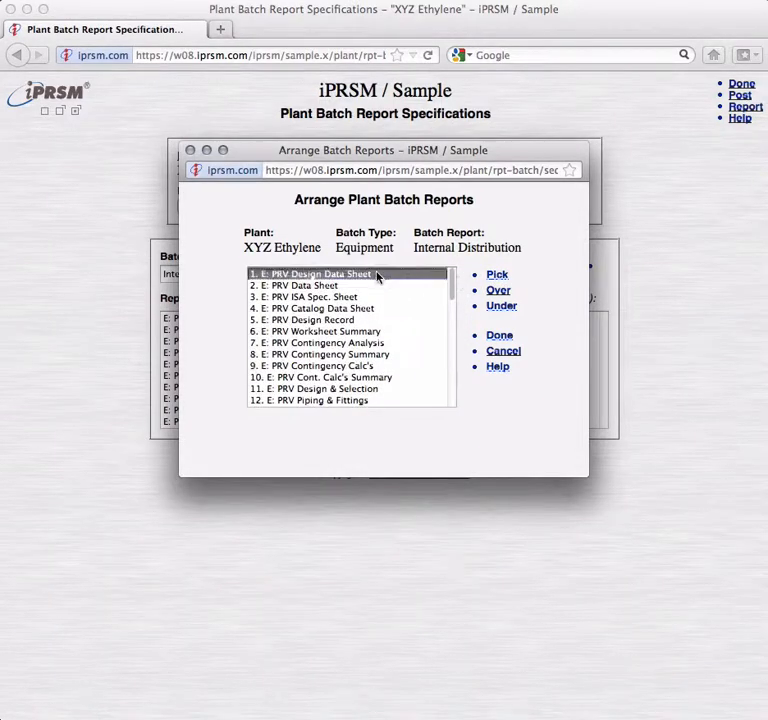
pyautogui.click(501, 292)
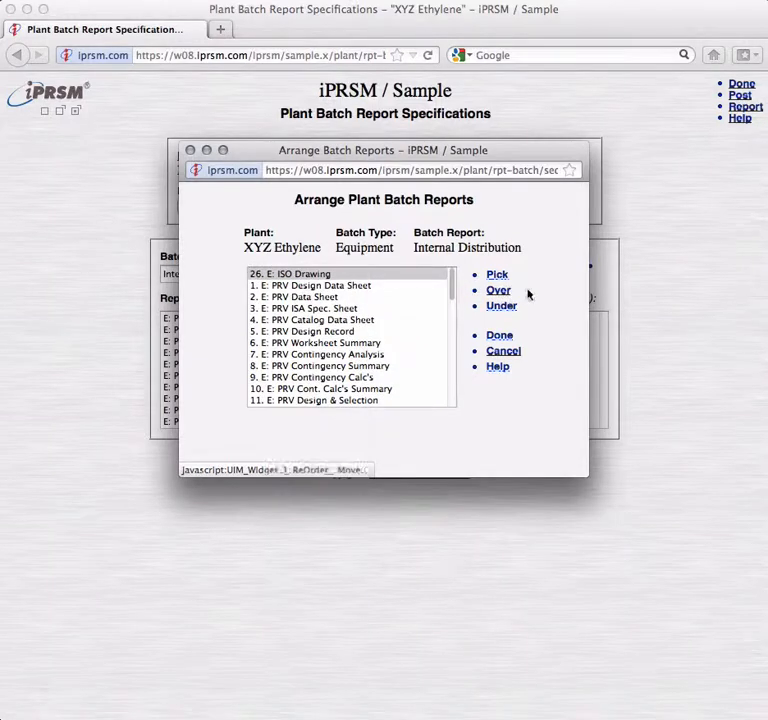
pyautogui.click(500, 337)
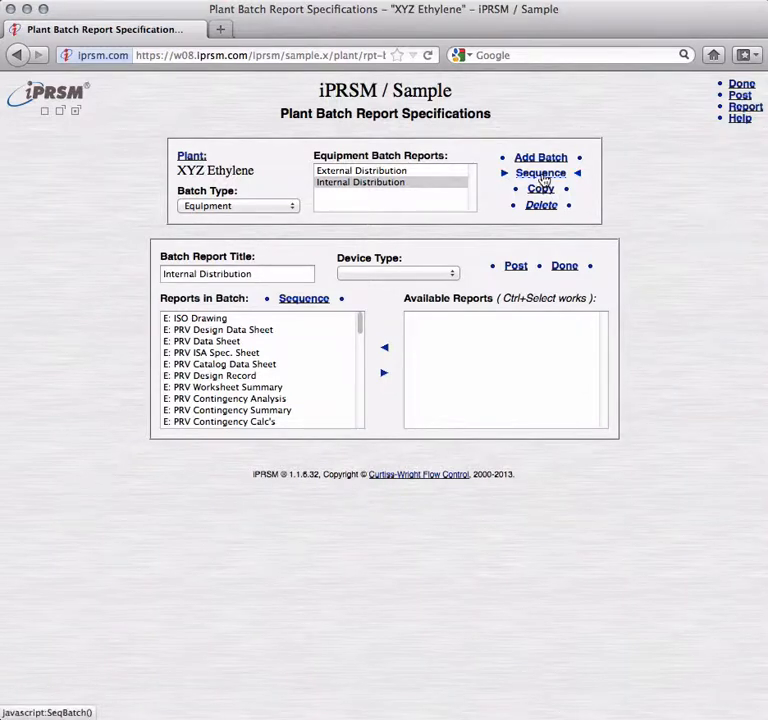
# Look through the device type choices for the Internal Distribution batch without picking one, and select the External Distribution batch.
pyautogui.click(453, 275)
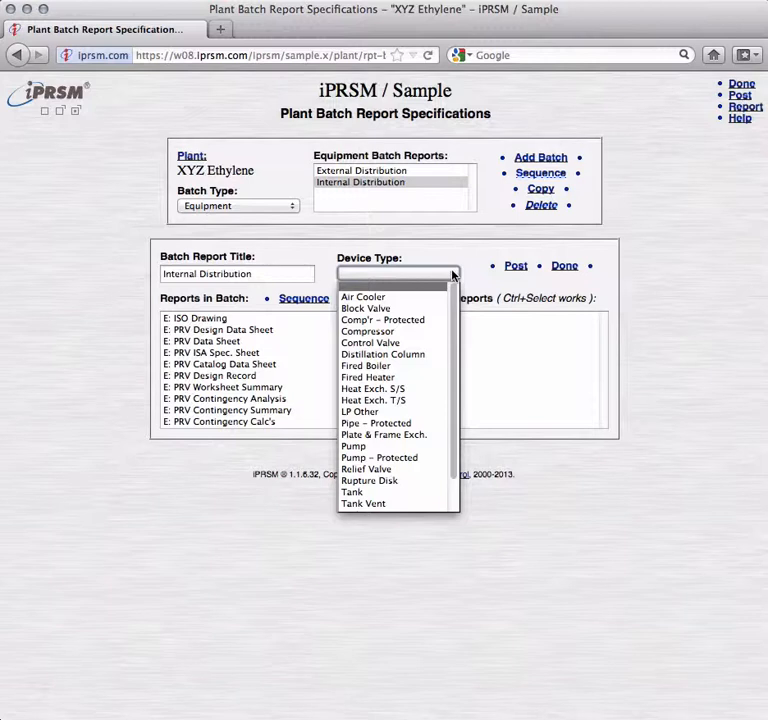
pyautogui.click(559, 218)
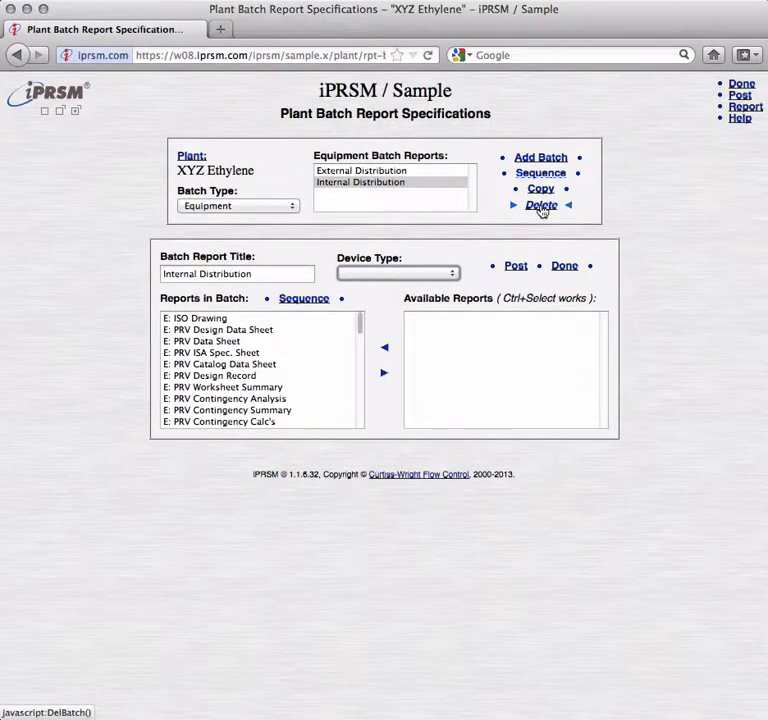
pyautogui.click(424, 170)
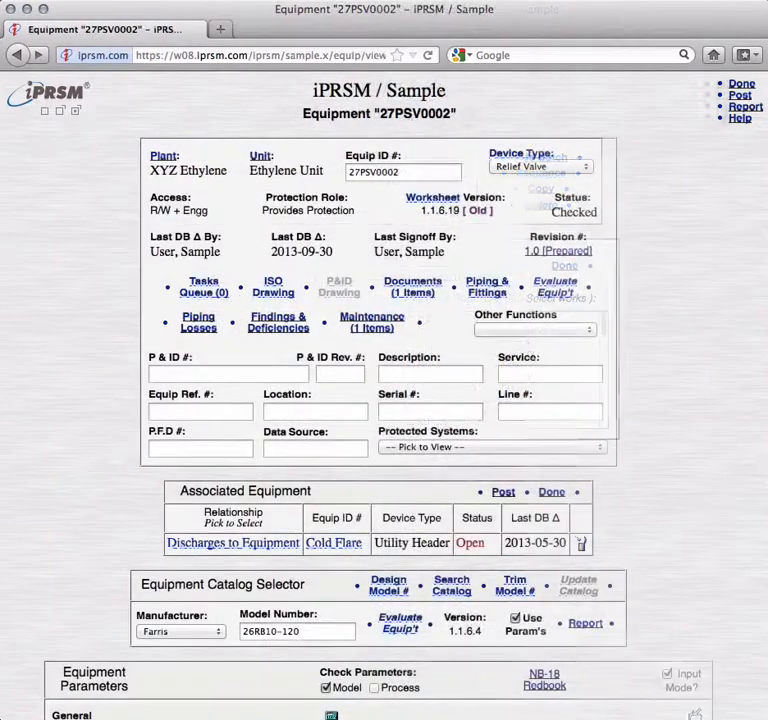
# Open the reports for equipment 27PSV0002 and generate its Internal Distribution reports batch.
pyautogui.click(728, 95)
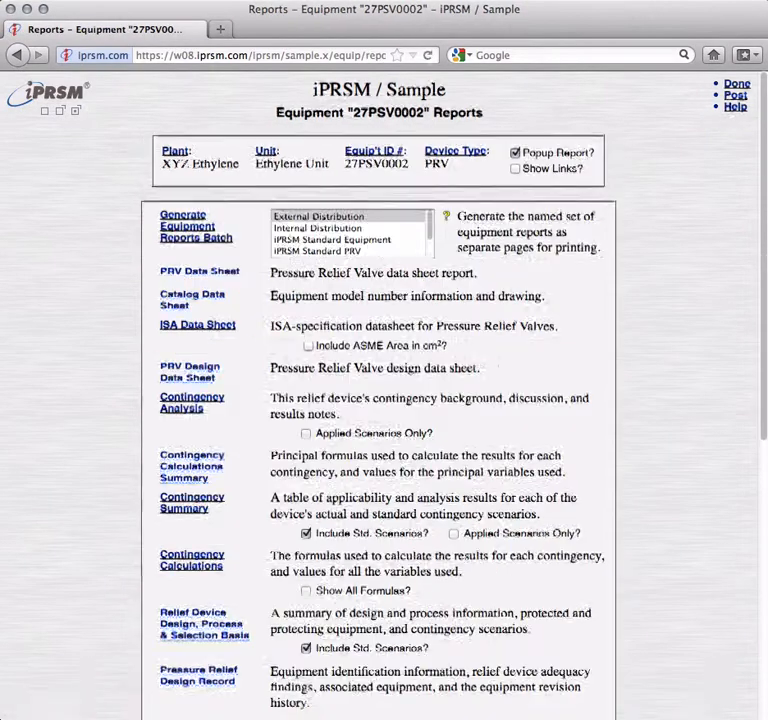
pyautogui.click(400, 217)
pyautogui.click(384, 228)
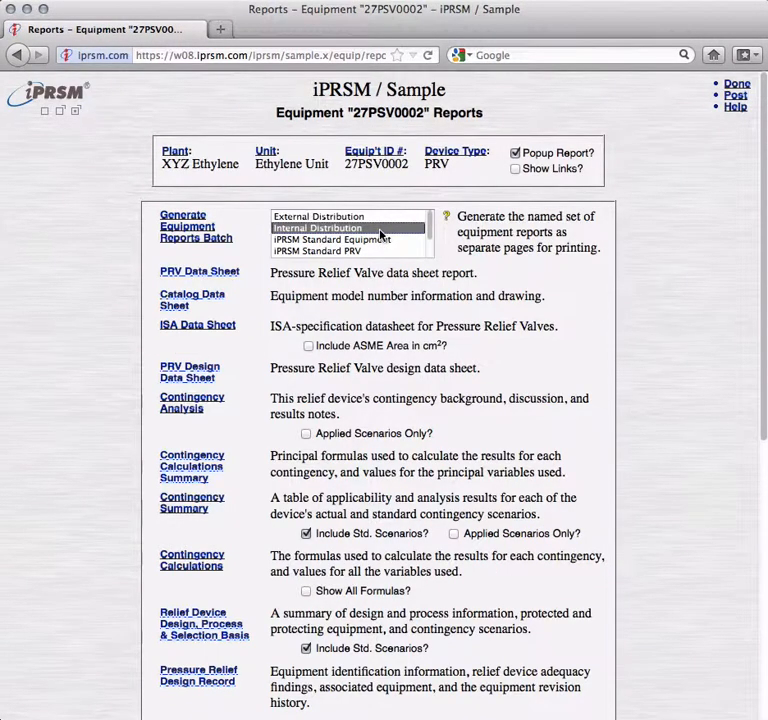
pyautogui.click(197, 239)
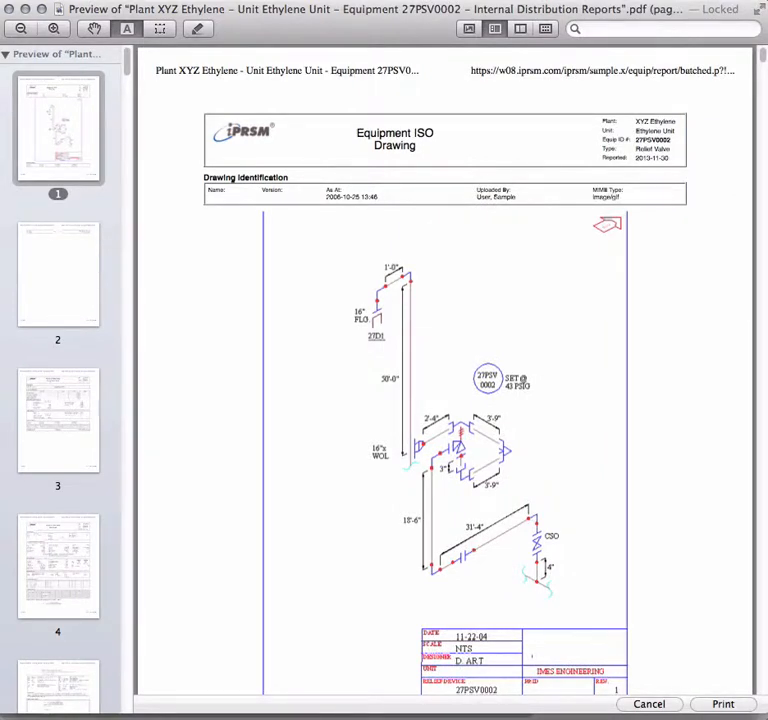
# Page through the print preview of the generated Internal Distribution reports, starting from page 4.
pyautogui.click(70, 578)
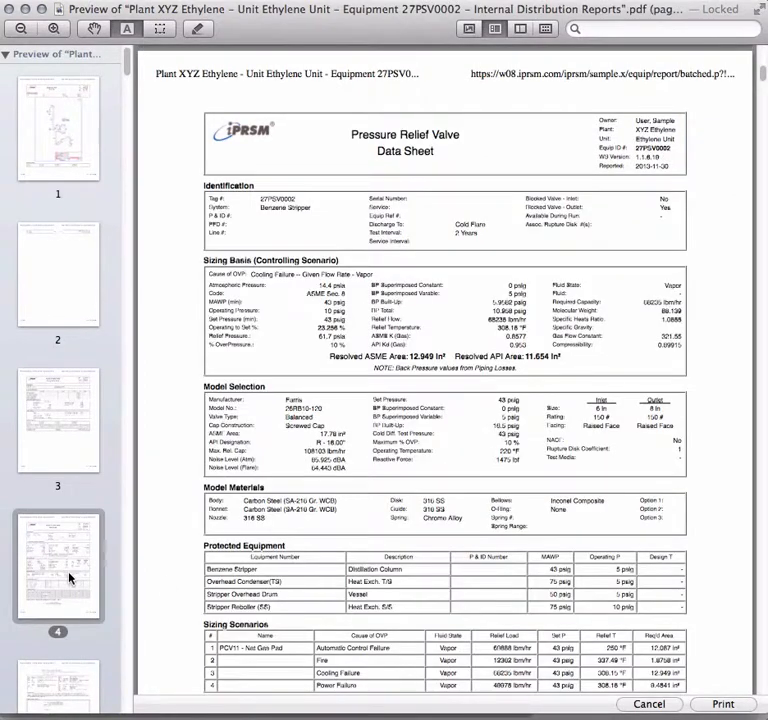
pyautogui.press('Down')
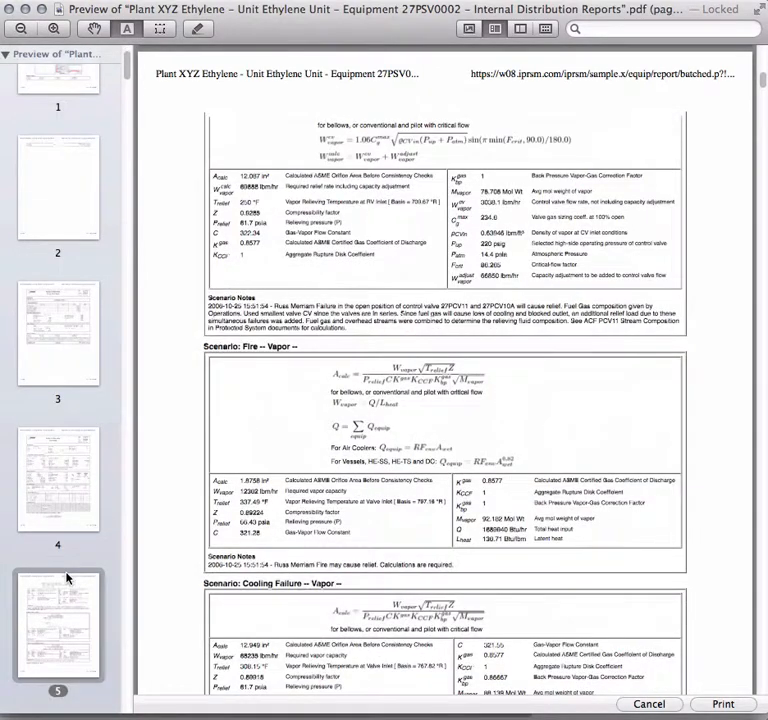
pyautogui.press('Down')
pyautogui.press('Down')
pyautogui.press('Down')
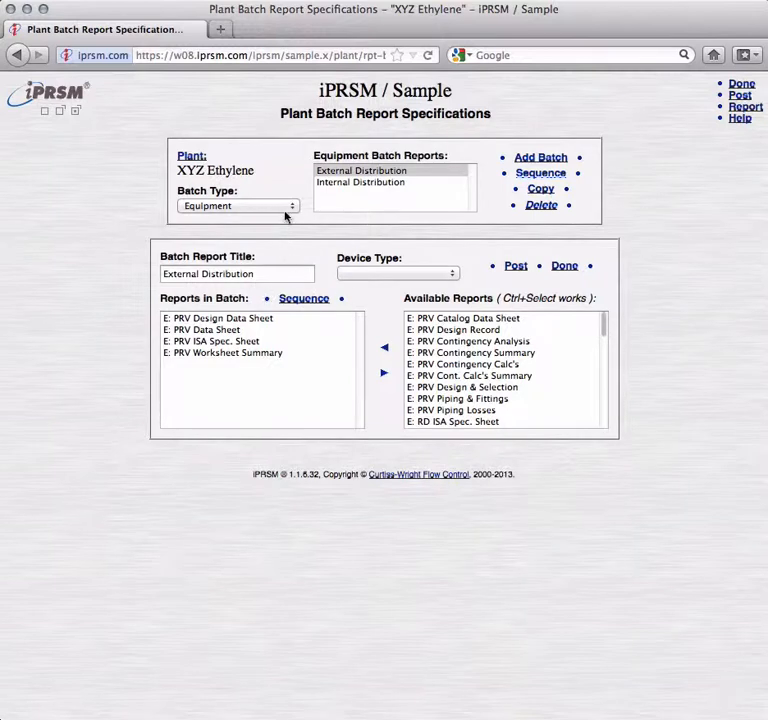
# Switch the XYZ Ethylene plant's batch report specifications to the System batch type.
pyautogui.click(289, 208)
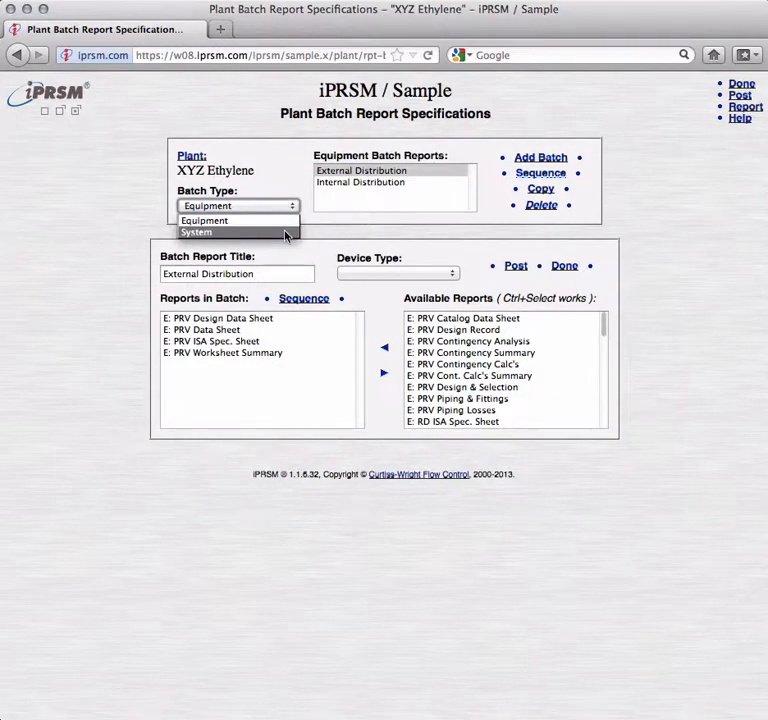
pyautogui.click(285, 233)
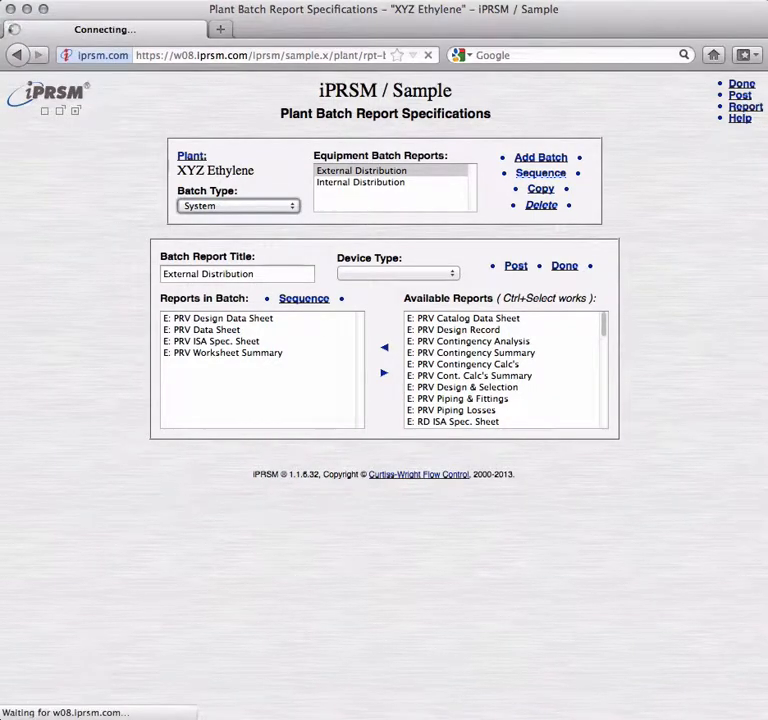